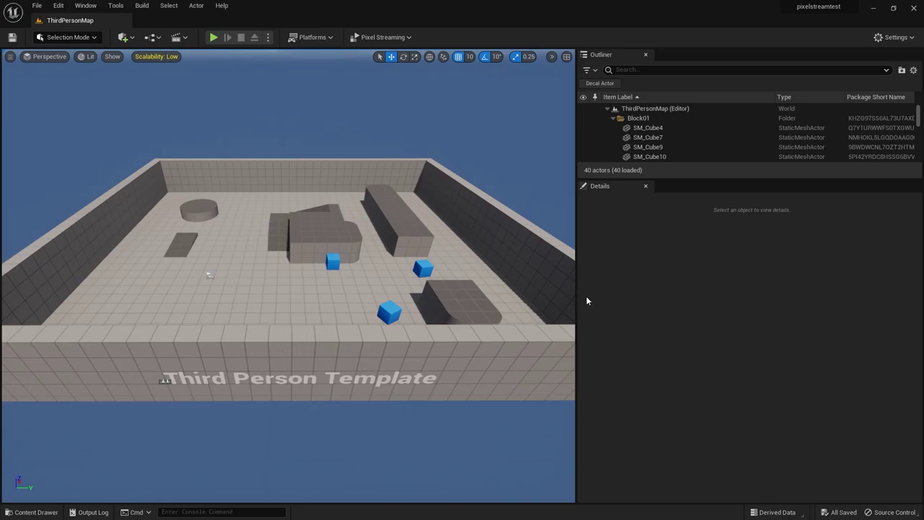
- Enable the Pixel Streaming Player and Pixel Streaming plugins for the project, accepting the beta plugin
{"action": "left_click", "coordinate": [59, 5]}
{"action": "left_click", "coordinate": [86, 135]}
{"action": "left_click", "coordinate": [203, 79]}
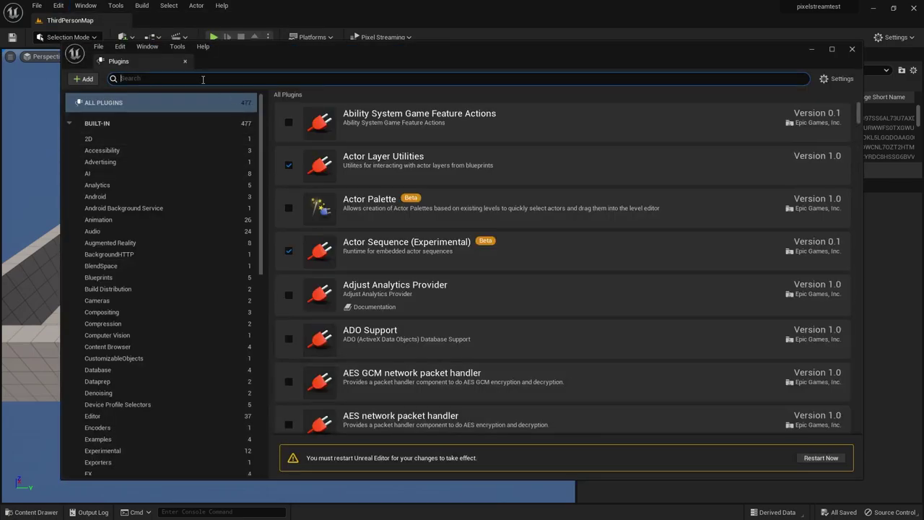
{"action": "type", "text": "pixel streaming"}
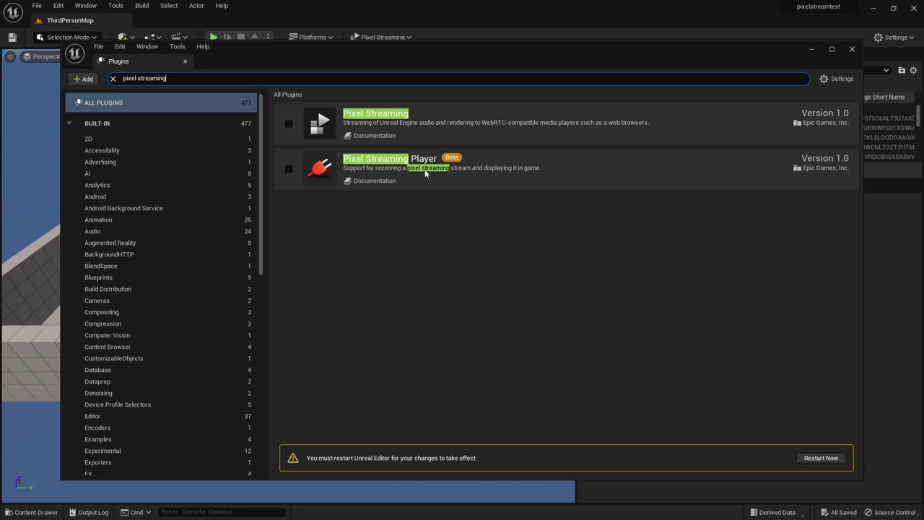
{"action": "left_click", "coordinate": [288, 169]}
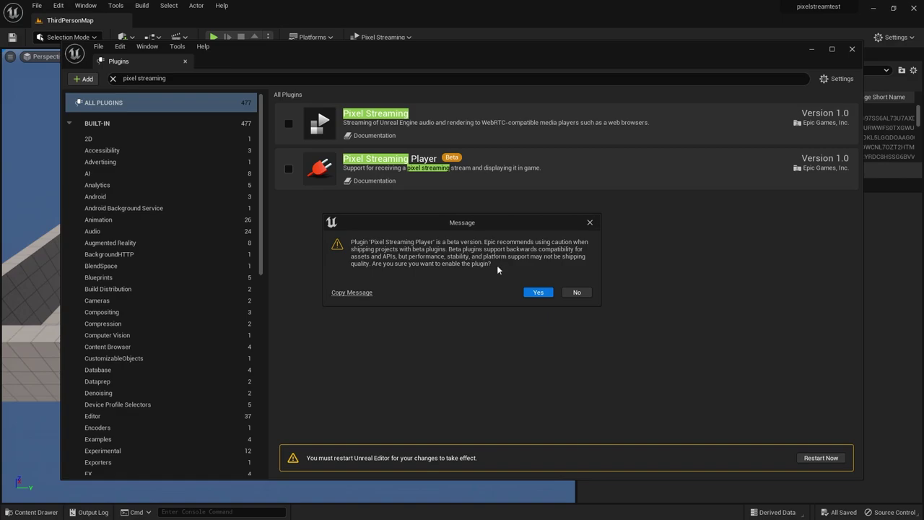
{"action": "left_click", "coordinate": [538, 292]}
{"action": "left_click", "coordinate": [288, 124]}
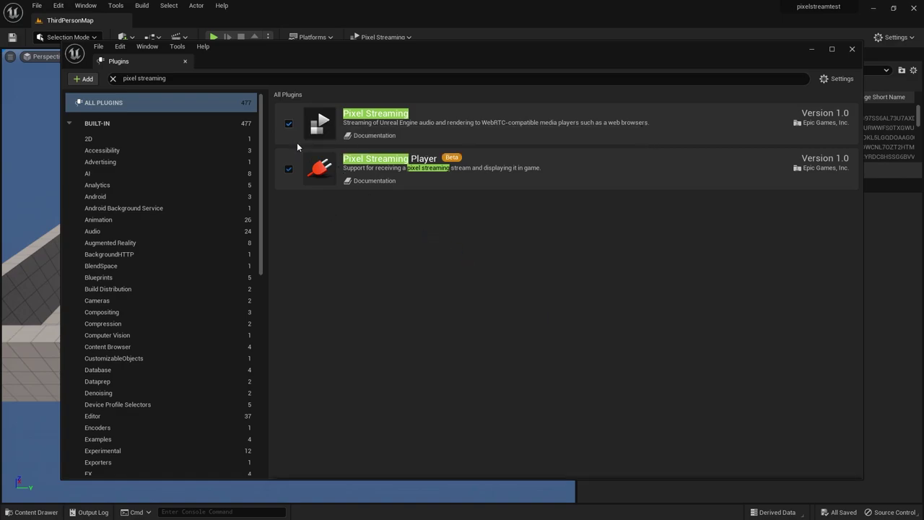
{"action": "left_click", "coordinate": [852, 48]}
- Package the project for the Windows platform using the project's default build configuration
{"action": "left_click", "coordinate": [388, 39]}
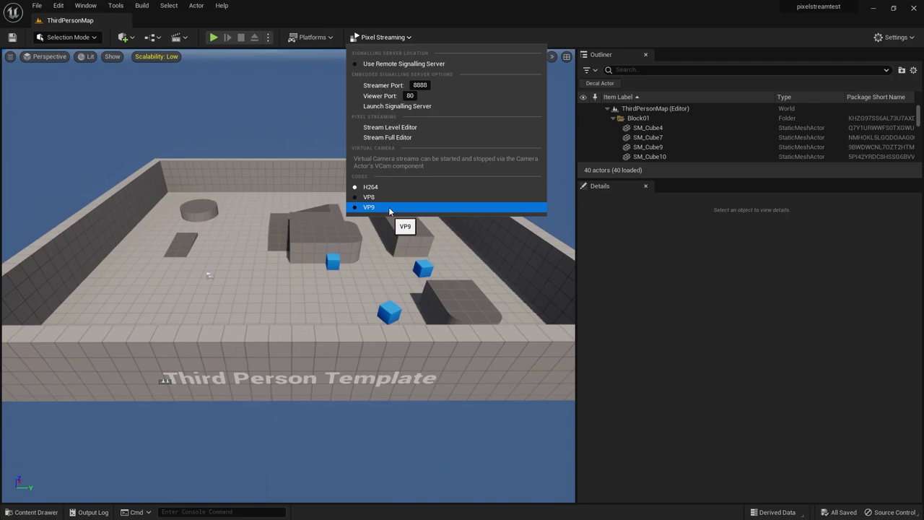
{"action": "left_click", "coordinate": [310, 37]}
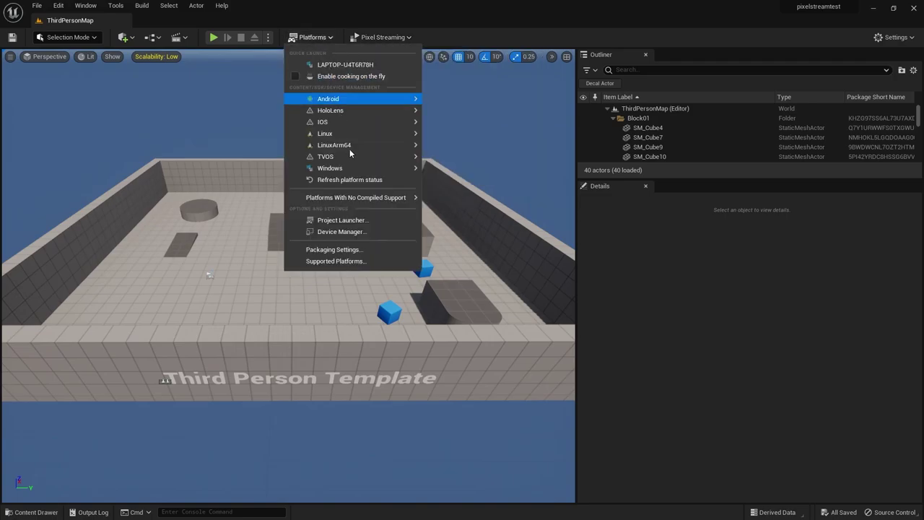
{"action": "mouse_move", "coordinate": [354, 172]}
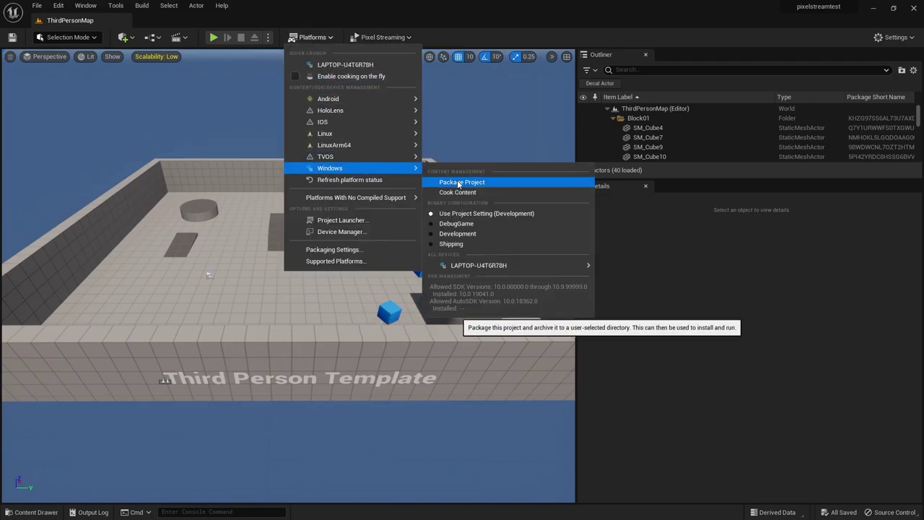
{"action": "left_click", "coordinate": [460, 182]}
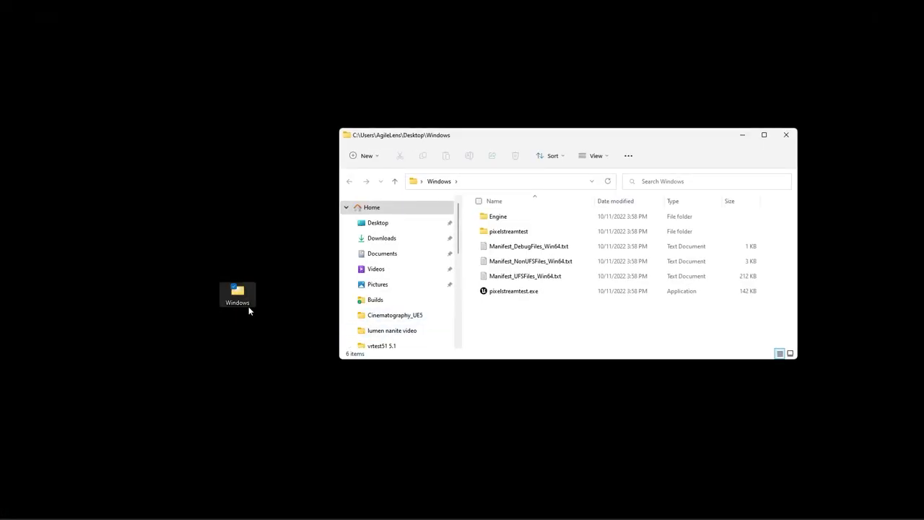
- In File Explorer, run get_ps_servers.bat from the packaged build's pixelstreamtest\Samples\PixelStreaming\WebServers folder
{"action": "left_click", "coordinate": [525, 293]}
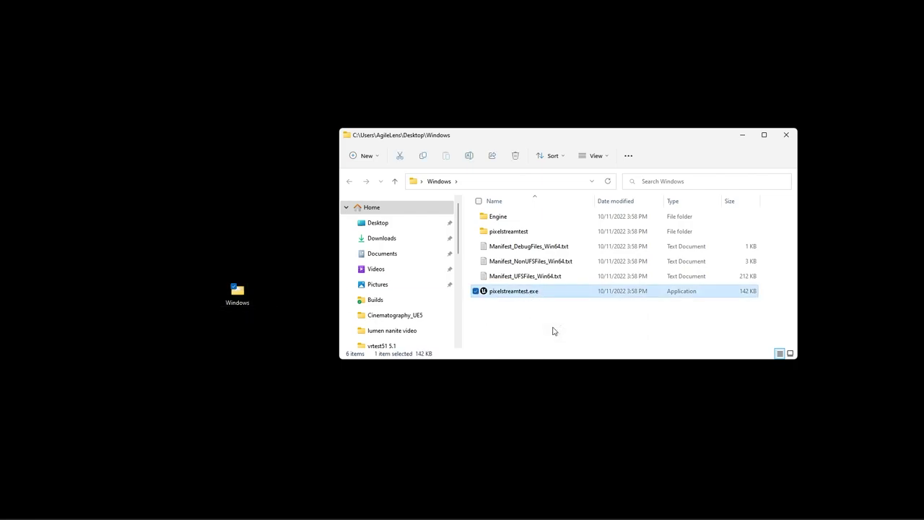
{"action": "double_click", "coordinate": [538, 231]}
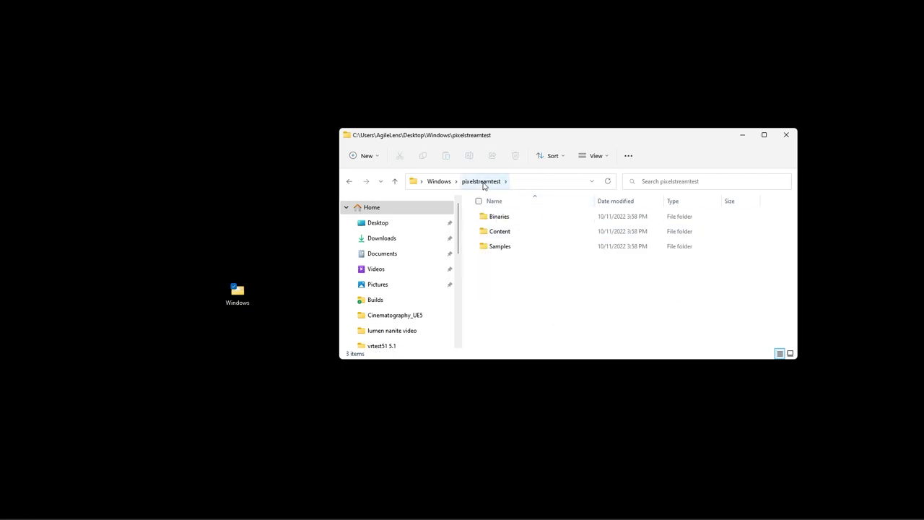
{"action": "double_click", "coordinate": [503, 247]}
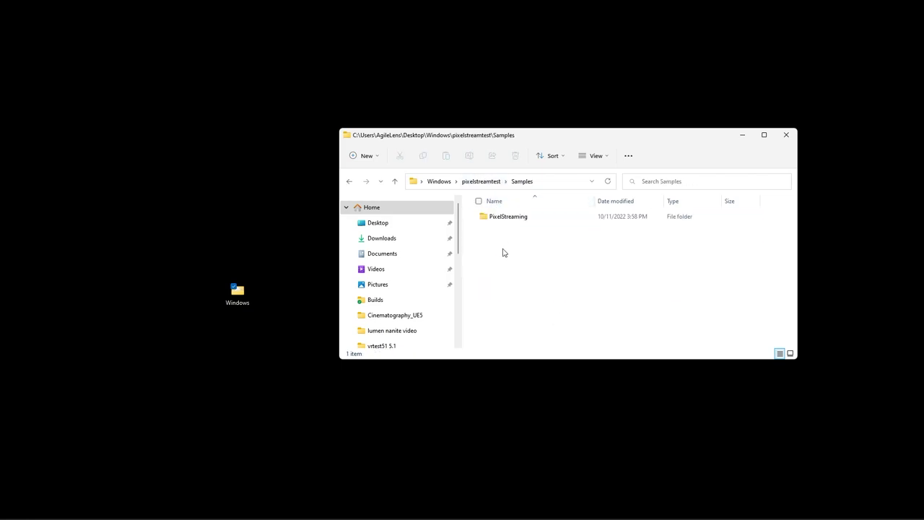
{"action": "double_click", "coordinate": [509, 218]}
{"action": "double_click", "coordinate": [516, 218]}
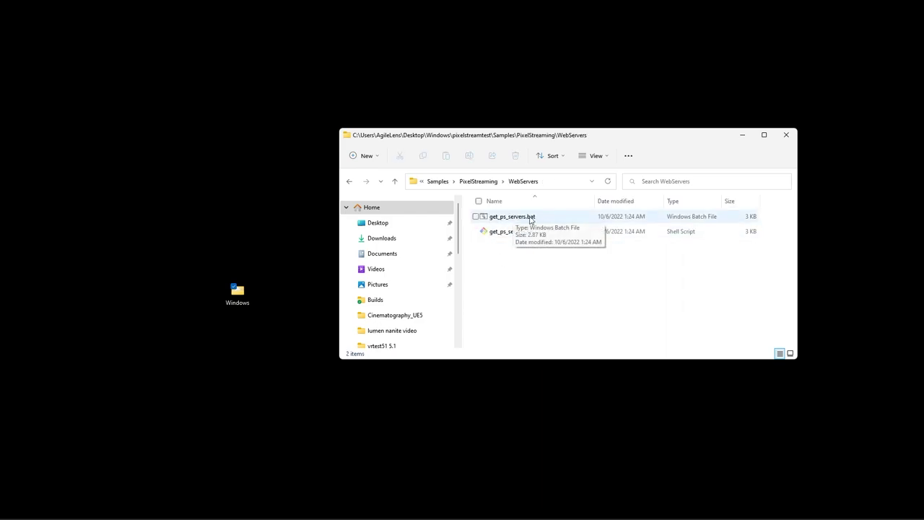
{"action": "double_click", "coordinate": [539, 217]}
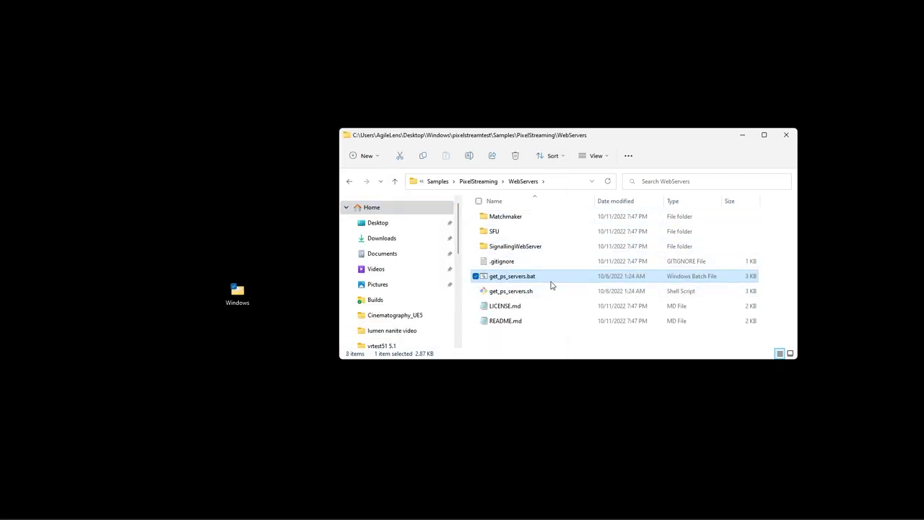
- Start the local signalling server by running run_local.bat from SignallingWebServer\platform_scripts\cmd
{"action": "left_click", "coordinate": [518, 247]}
{"action": "double_click", "coordinate": [518, 248]}
{"action": "scroll", "coordinate": [518, 288], "scroll_direction": "down", "scroll_amount": 1}
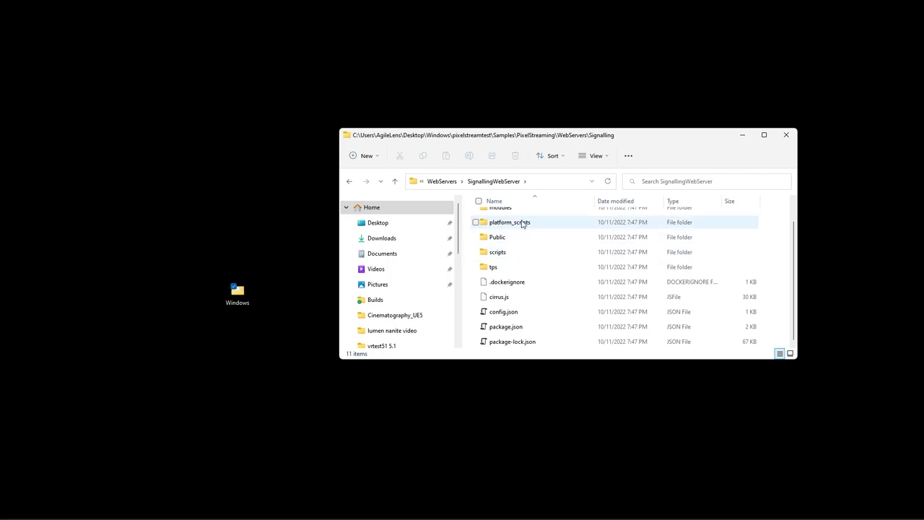
{"action": "double_click", "coordinate": [520, 222]}
{"action": "double_click", "coordinate": [516, 236]}
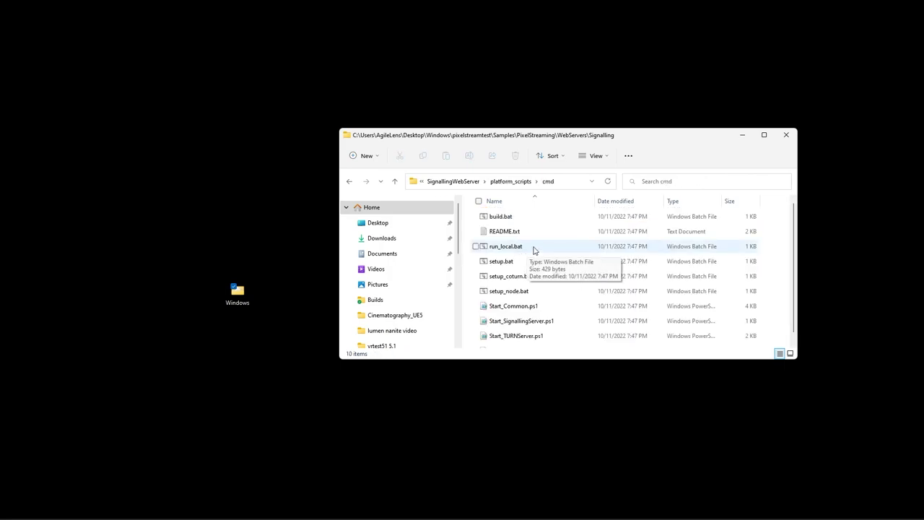
{"action": "double_click", "coordinate": [533, 249]}
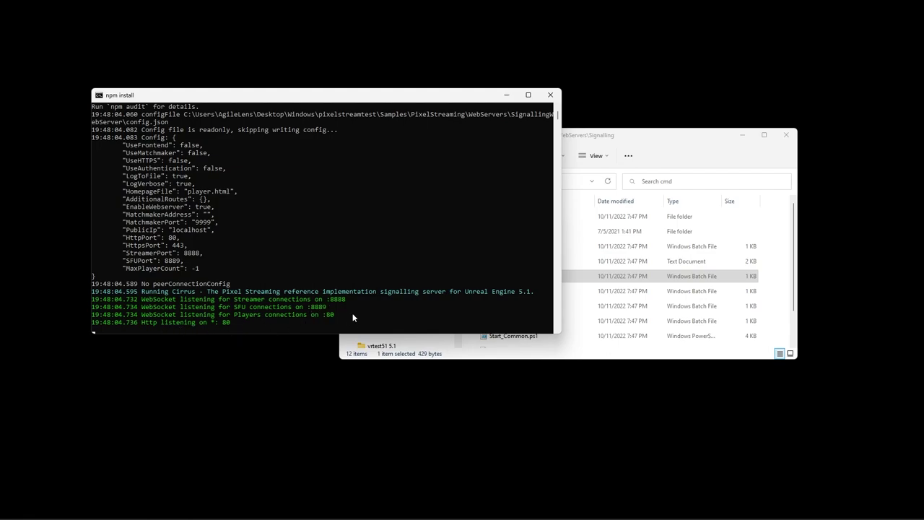
- Retrace the folder path from PixelStreaming through WebServers and SignallingWebServer to the platform_scripts\cmd folder
{"action": "left_click", "coordinate": [643, 145]}
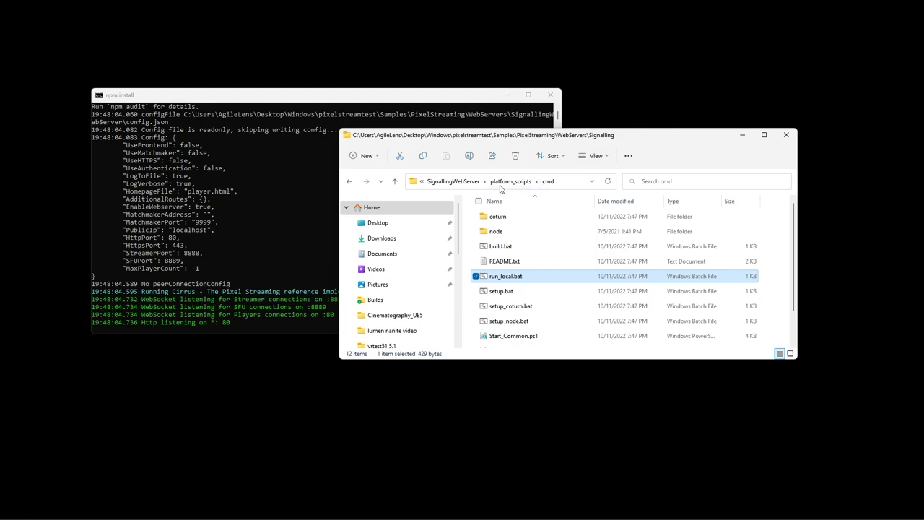
{"action": "left_click", "coordinate": [476, 183]}
{"action": "left_click", "coordinate": [442, 181]}
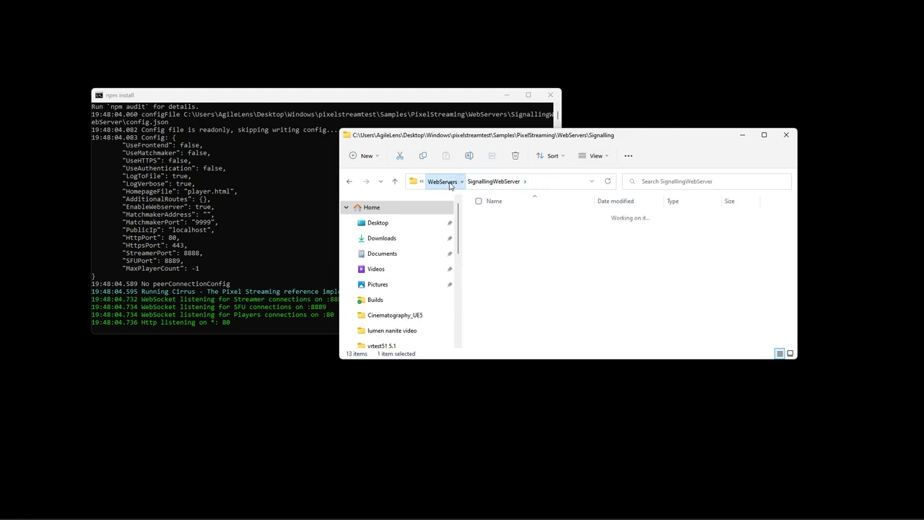
{"action": "left_click", "coordinate": [470, 182]}
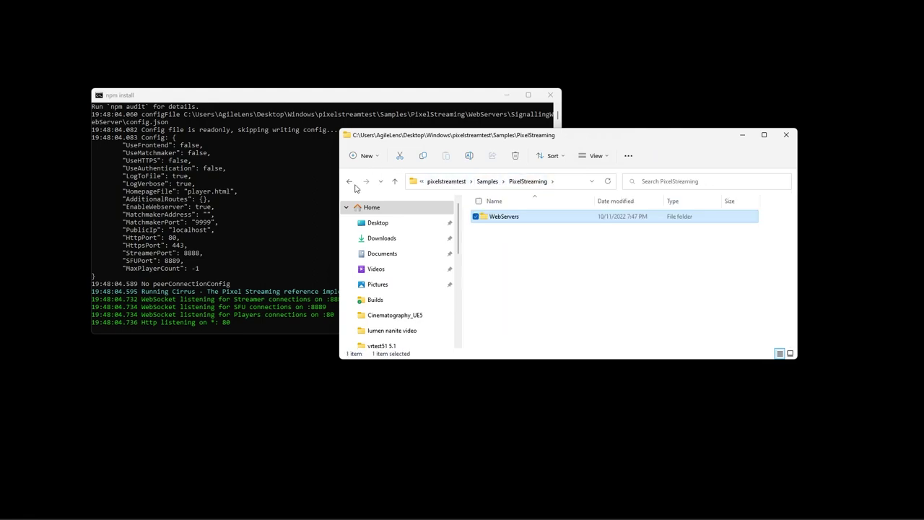
{"action": "double_click", "coordinate": [501, 217]}
{"action": "double_click", "coordinate": [515, 246]}
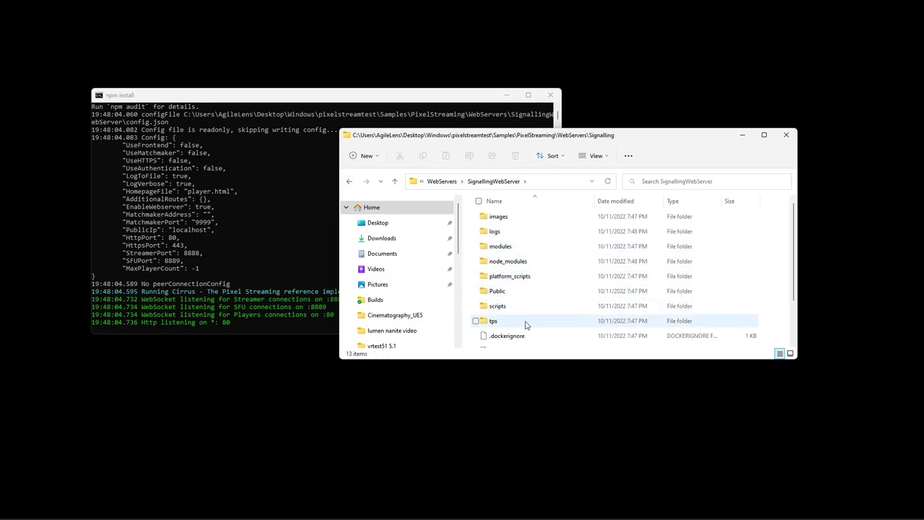
{"action": "scroll", "coordinate": [526, 325], "scroll_direction": "down", "scroll_amount": 2}
{"action": "left_click", "coordinate": [531, 224]}
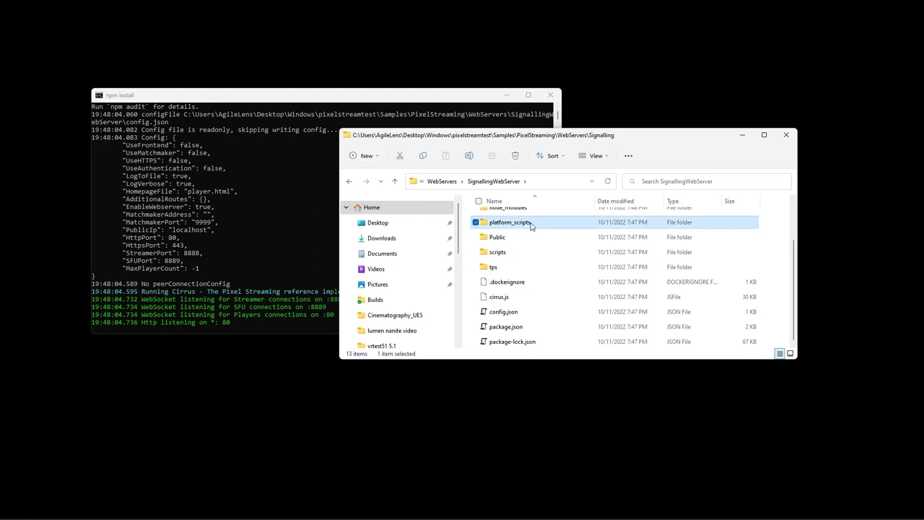
{"action": "double_click", "coordinate": [531, 224]}
{"action": "double_click", "coordinate": [509, 232]}
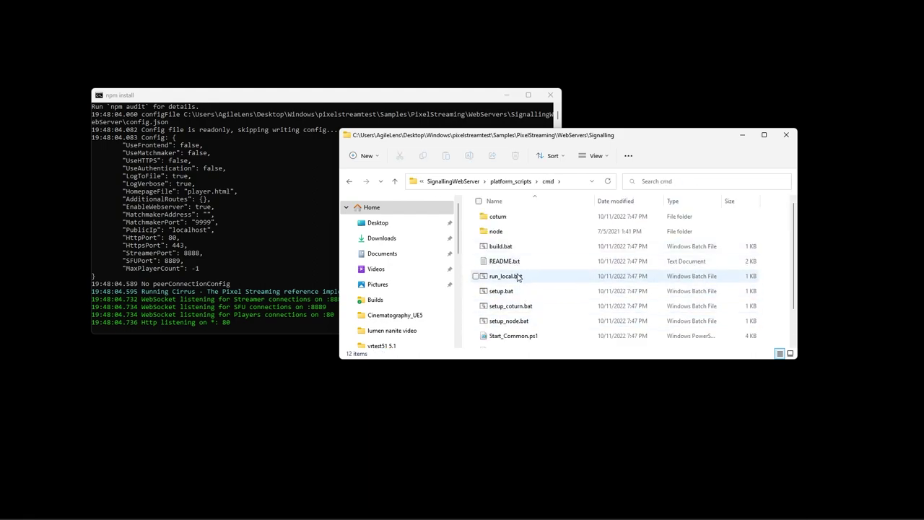
- Append run_local.bat to the cmd folder's path and copy the full path to the script
{"action": "left_click", "coordinate": [518, 277]}
{"action": "left_click", "coordinate": [525, 278]}
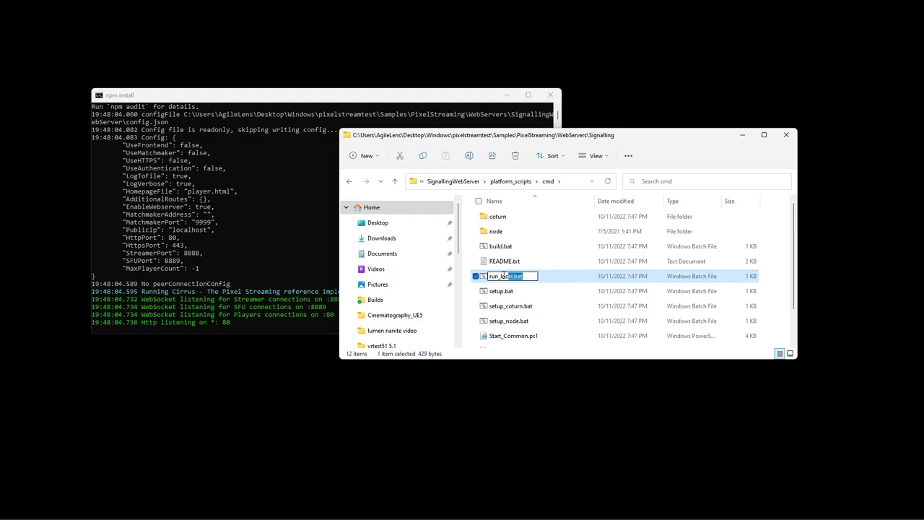
{"action": "left_click", "coordinate": [561, 182]}
{"action": "left_click", "coordinate": [582, 184]}
{"action": "type", "text": "\\"}
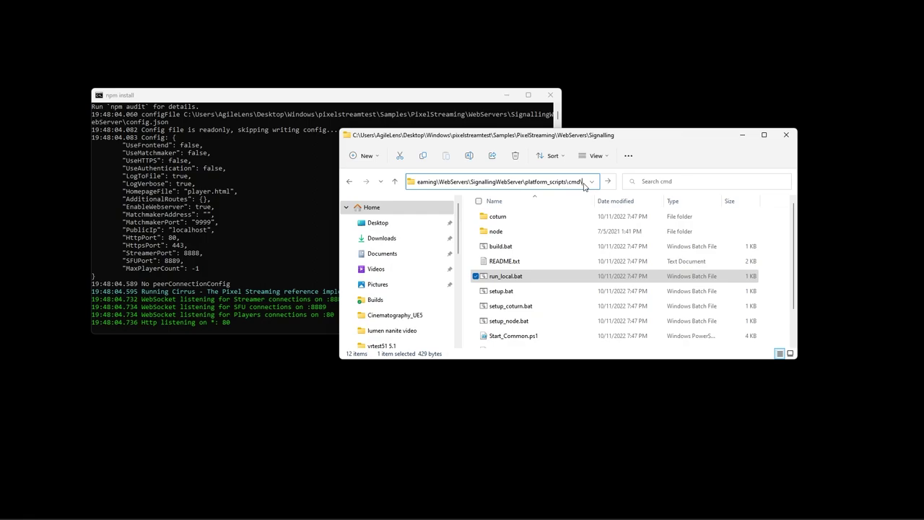
{"action": "key", "text": "ctrl+a"}
{"action": "key", "text": "Escape"}
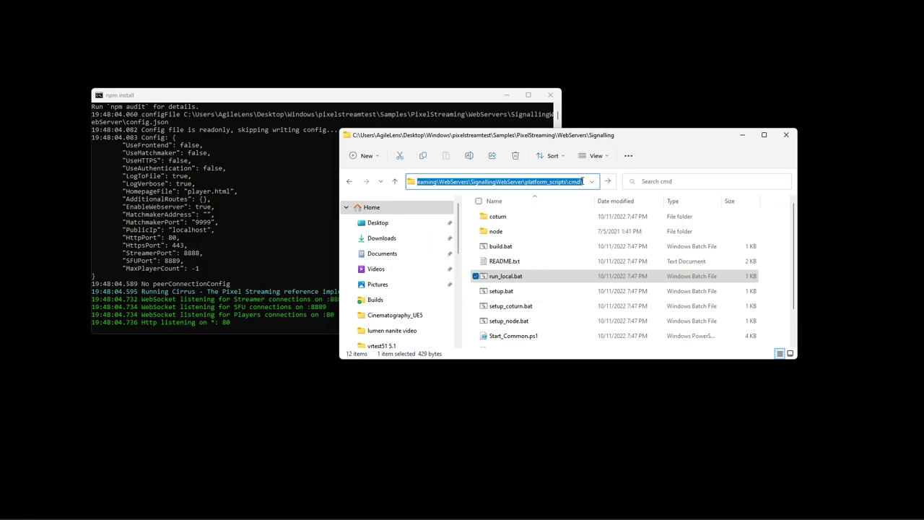
{"action": "left_click", "coordinate": [582, 181]}
{"action": "type", "text": "run_local.bat"}
{"action": "key", "text": "ctrl+a"}
{"action": "key", "text": "ctrl+c"}
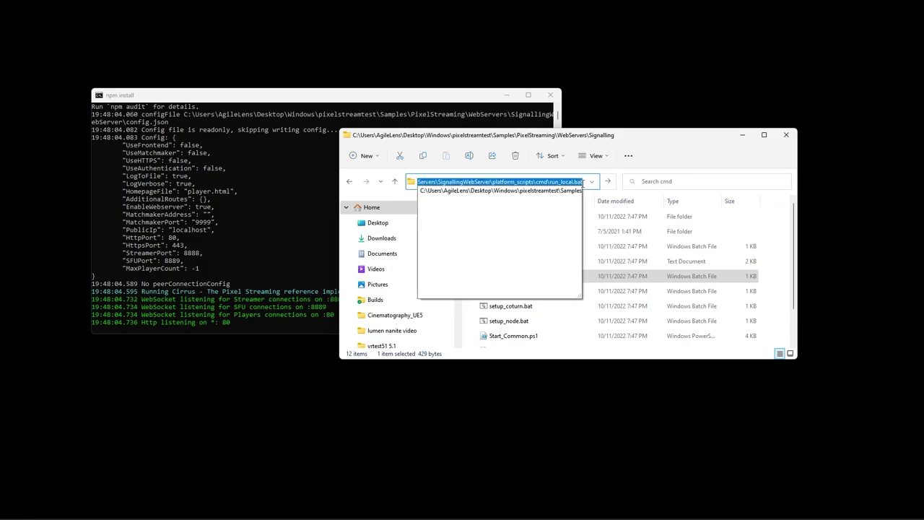
- Return to the packaged build's top-level Windows folder
{"action": "left_click", "coordinate": [353, 182]}
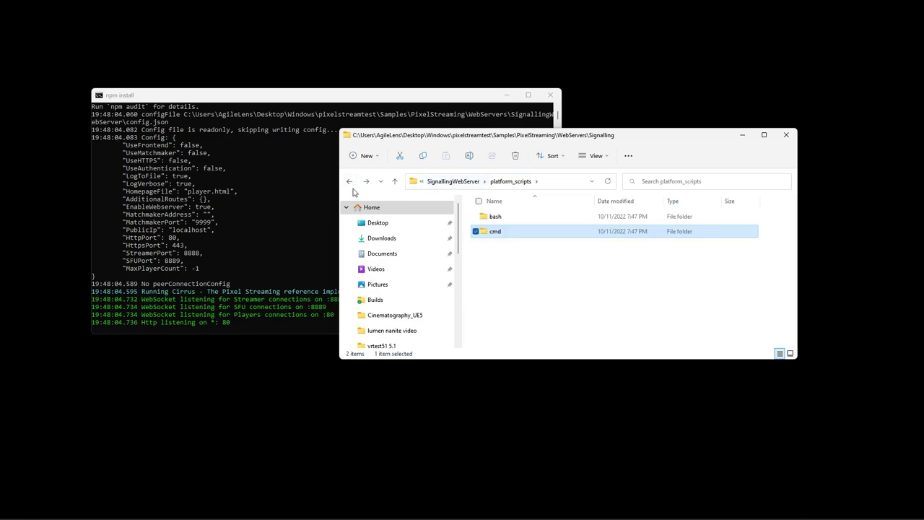
{"action": "left_click", "coordinate": [350, 183]}
{"action": "left_click", "coordinate": [350, 183]}
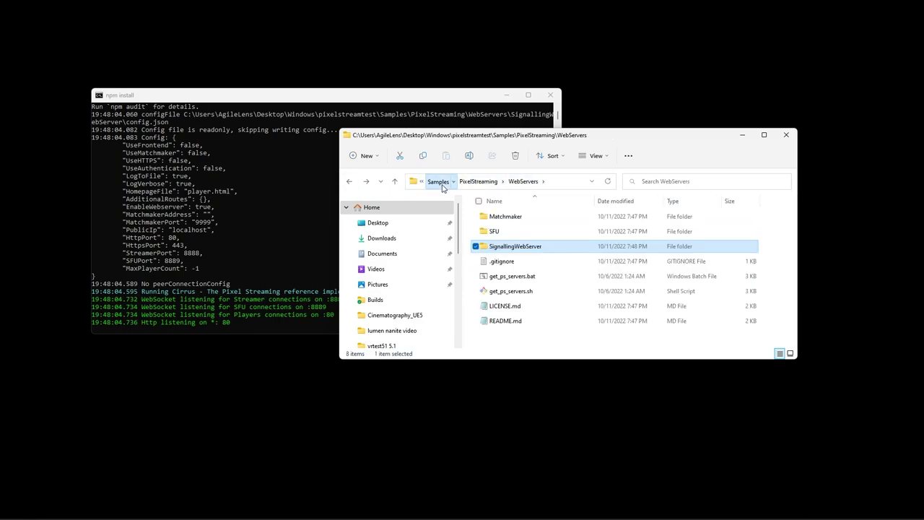
{"action": "left_click", "coordinate": [437, 183]}
{"action": "left_click", "coordinate": [479, 182]}
{"action": "left_click", "coordinate": [438, 181]}
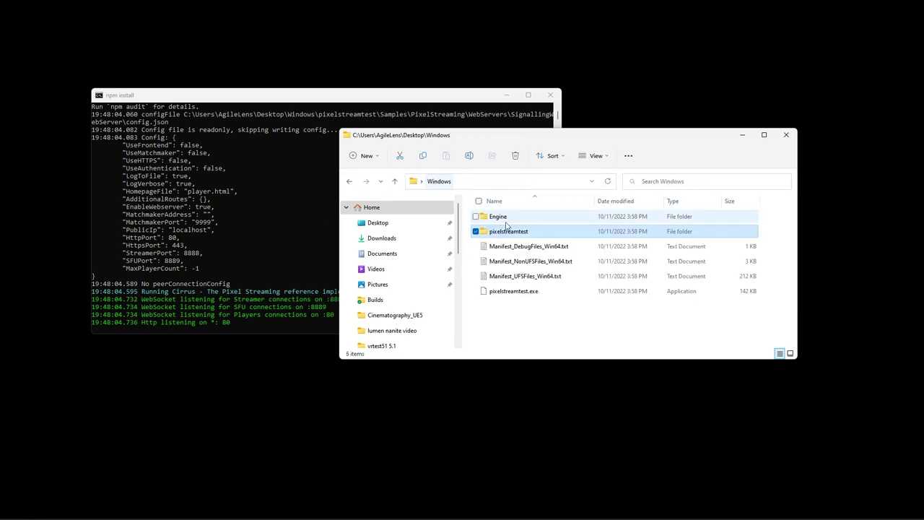
- Create a new text document named Run Local Server.txt beside pixelstreamtest.exe
{"action": "left_click", "coordinate": [528, 321]}
{"action": "right_click", "coordinate": [510, 318]}
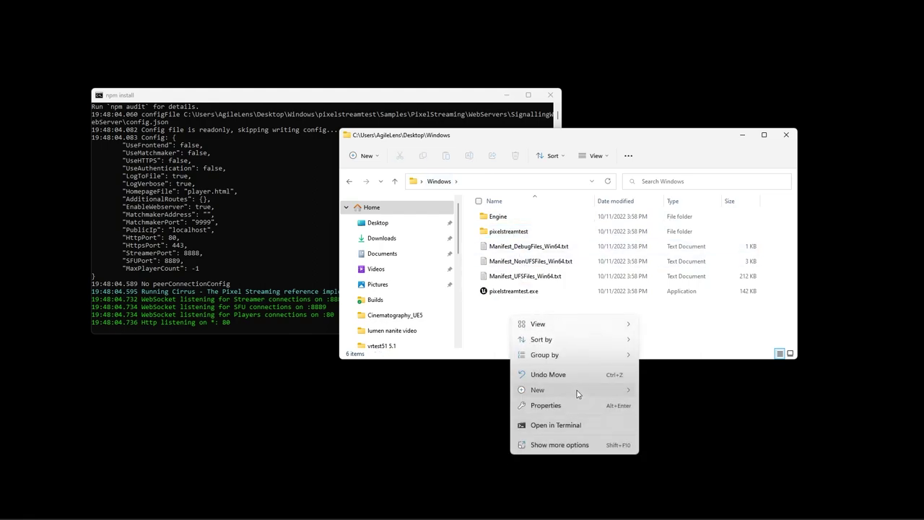
{"action": "mouse_move", "coordinate": [577, 390]}
{"action": "left_click", "coordinate": [677, 356]}
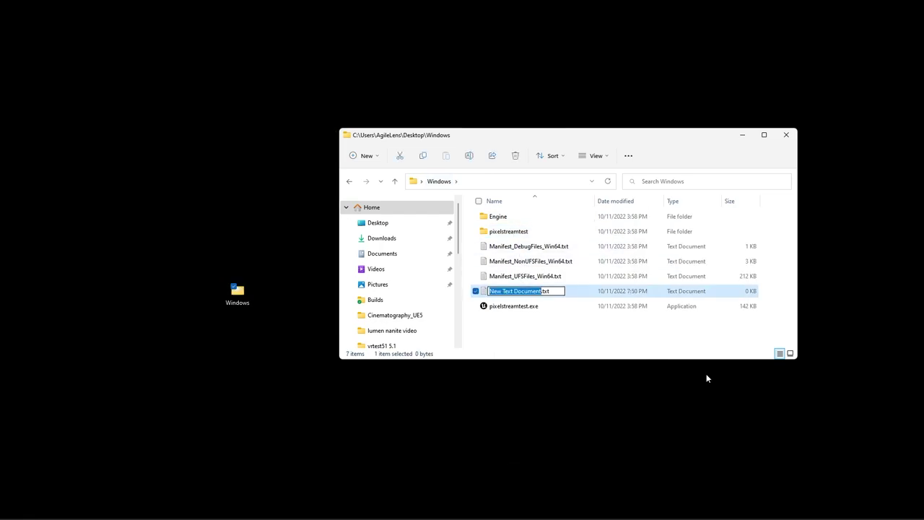
{"action": "key", "text": "BackSpace"}
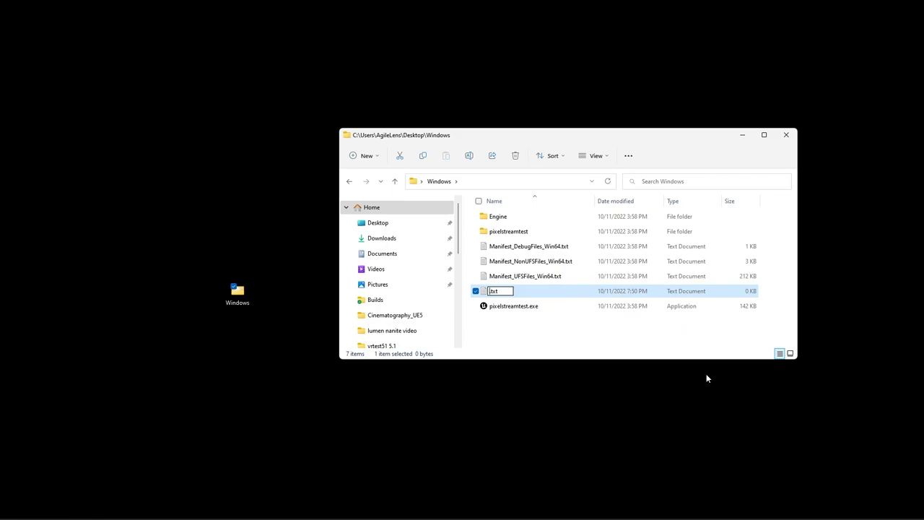
{"action": "type", "text": "Run Local Server"}
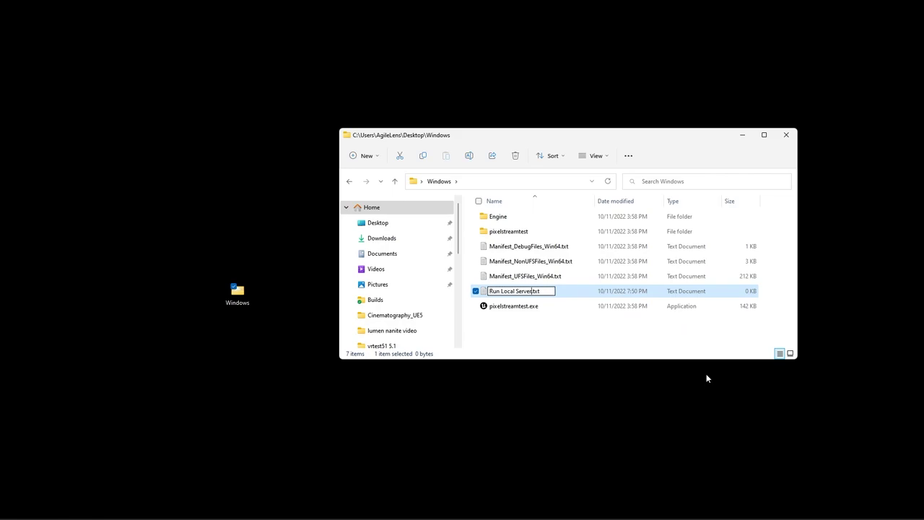
{"action": "key", "text": "Return"}
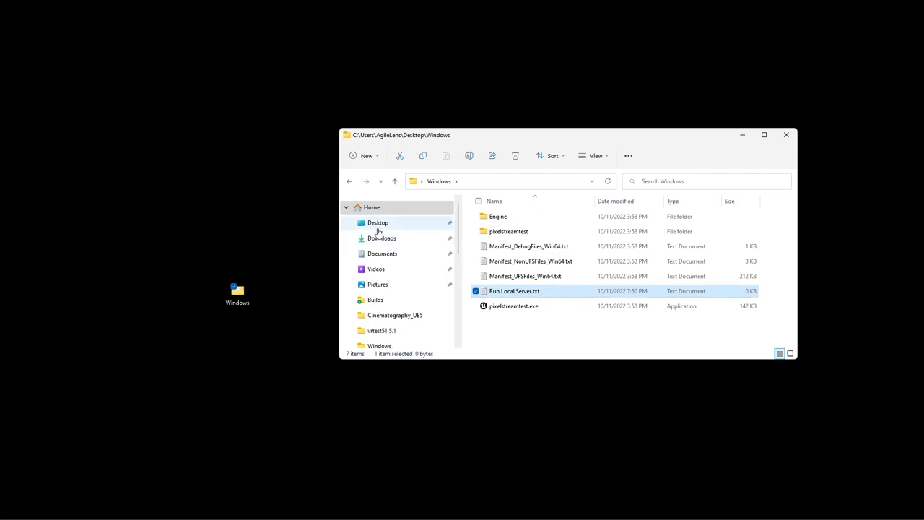
- Open Run Local Server.txt in Notepad and paste the copied path to run_local.bat into it
{"action": "double_click", "coordinate": [536, 294]}
{"action": "key", "text": "ctrl+v"}
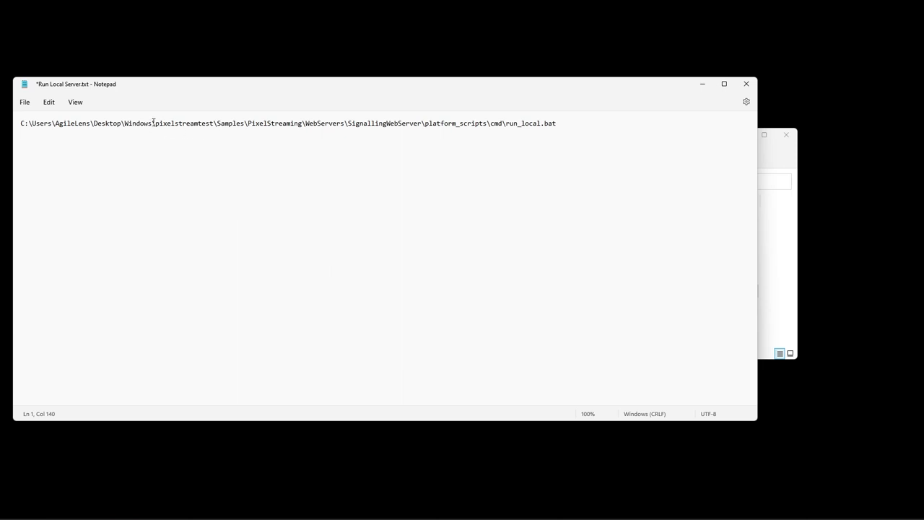
- Cut the path in Run Local Server.txt down to start at pixelstreamtest\Samples, save the file and close it
{"action": "left_click_drag", "start_coordinate": [154, 123], "coordinate": [7, 132]}
{"action": "key", "text": "BackSpace"}
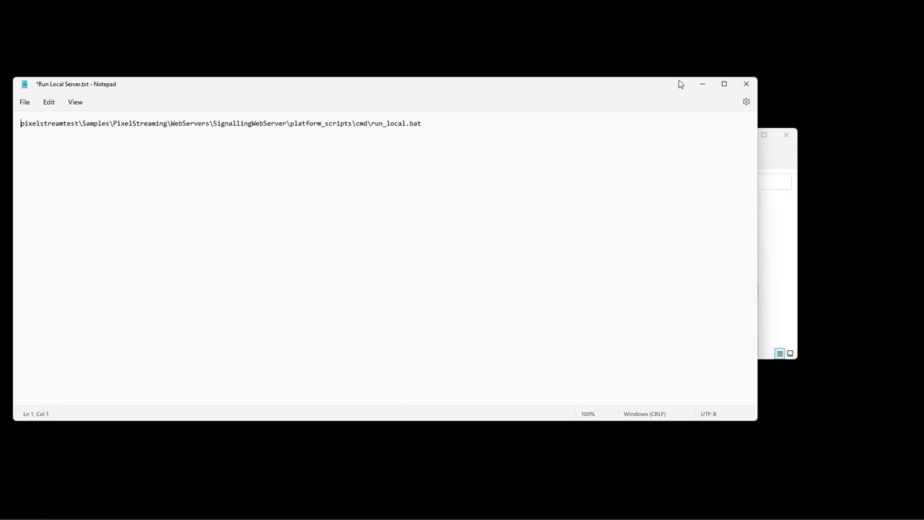
{"action": "left_click", "coordinate": [744, 86]}
{"action": "left_click", "coordinate": [317, 285]}
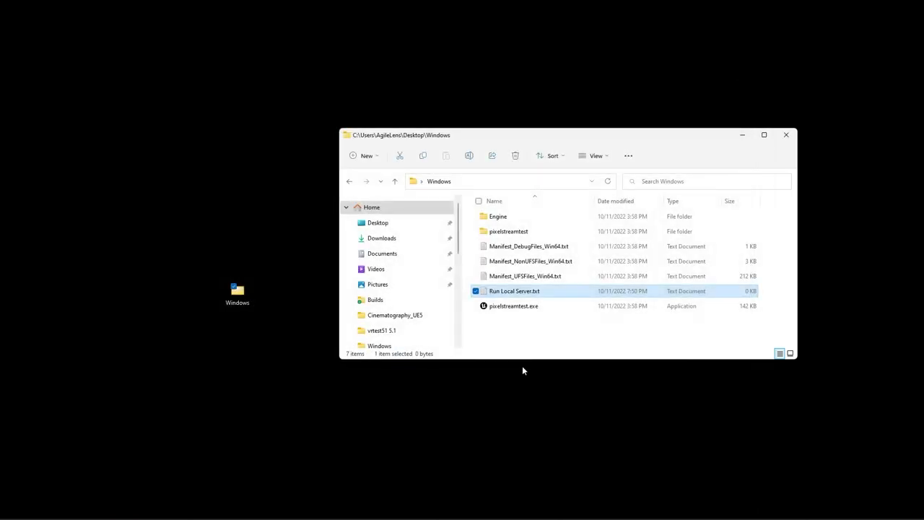
- Change the extension of Run Local Server.txt to .bat and run the batch file to start the signalling server
{"action": "left_click", "coordinate": [518, 295]}
{"action": "left_click", "coordinate": [551, 292]}
{"action": "key", "text": "BackSpace"}
{"action": "key", "text": "BackSpace"}
{"action": "key", "text": "BackSpace"}
{"action": "type", "text": "bat"}
{"action": "key", "text": "Return"}
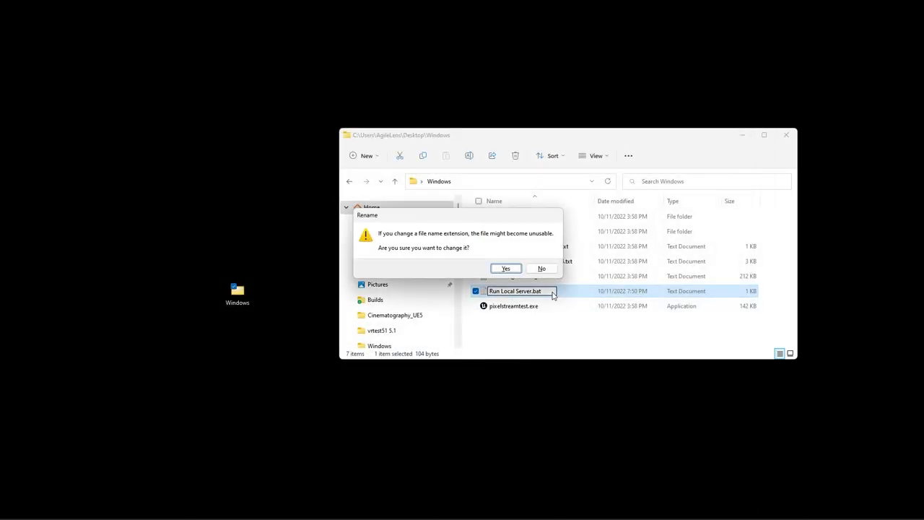
{"action": "left_click", "coordinate": [512, 270]}
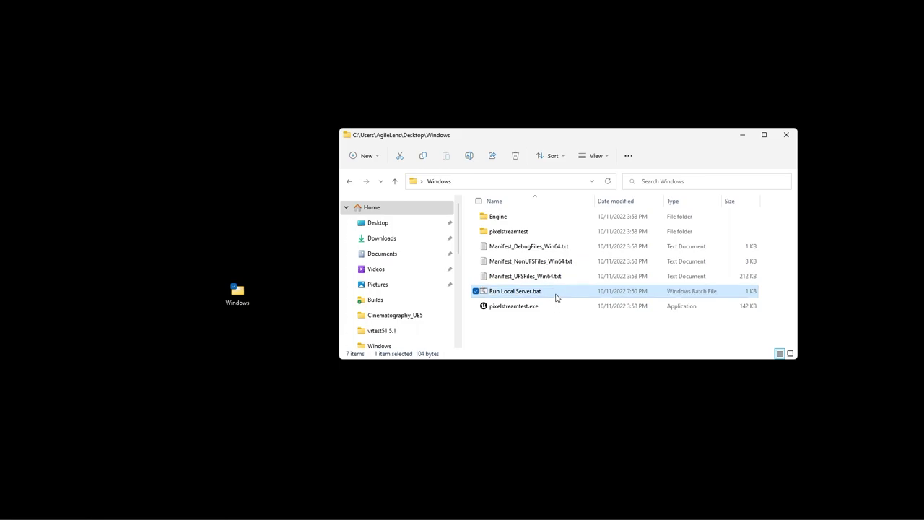
{"action": "double_click", "coordinate": [532, 291]}
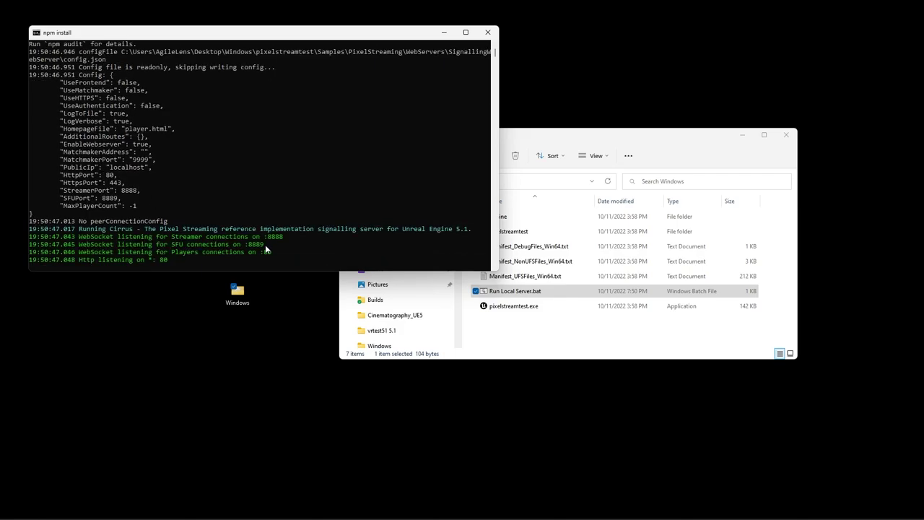
- Create a new text document named Run Pixel Streaming Exe.txt in the packaged build's Windows folder
{"action": "left_click", "coordinate": [543, 337]}
{"action": "right_click", "coordinate": [495, 324]}
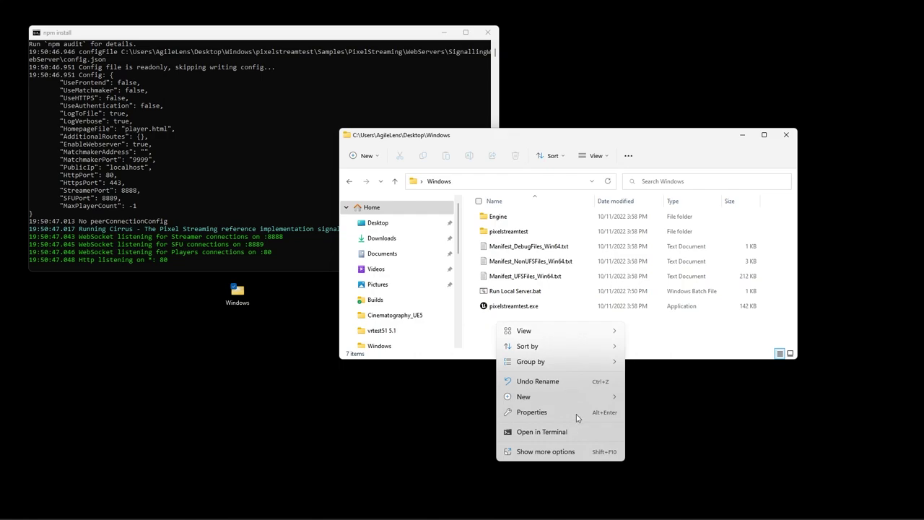
{"action": "mouse_move", "coordinate": [580, 398]}
{"action": "left_click", "coordinate": [668, 369]}
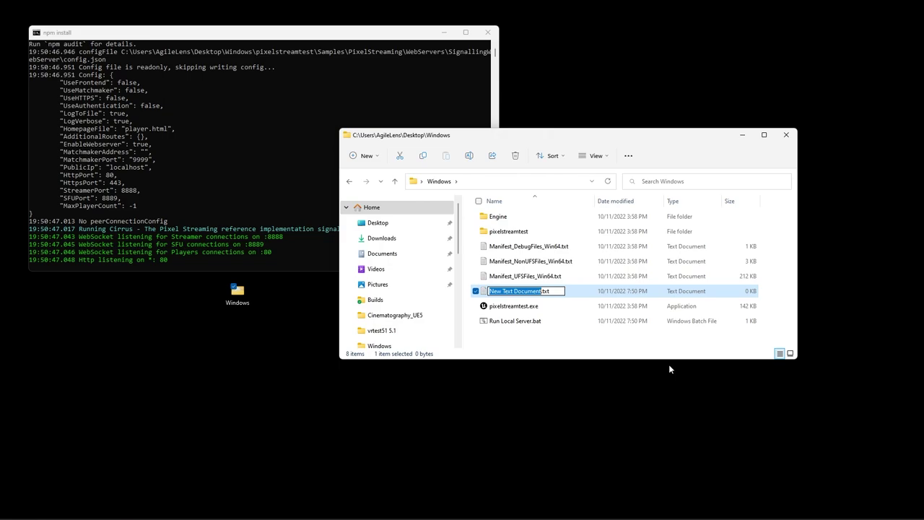
{"action": "type", "text": "Run Pixel Streaming Exe"}
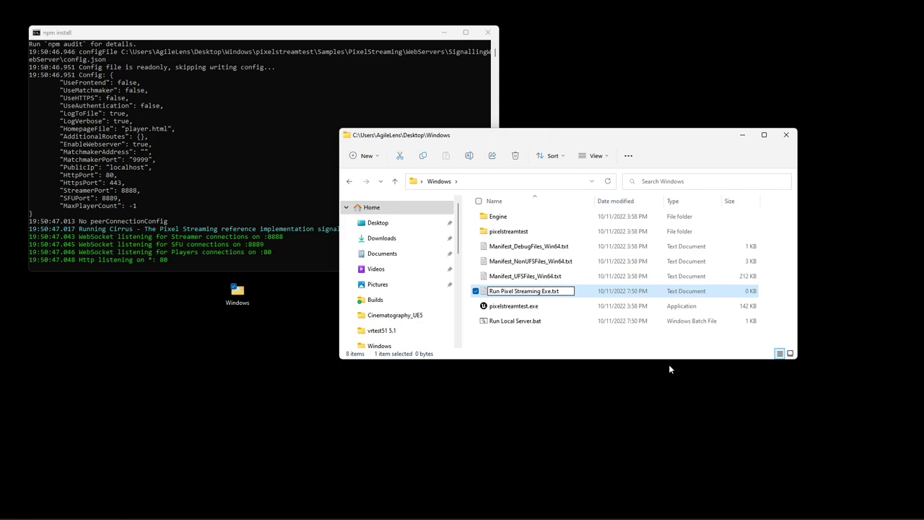
{"action": "left_click", "coordinate": [604, 292]}
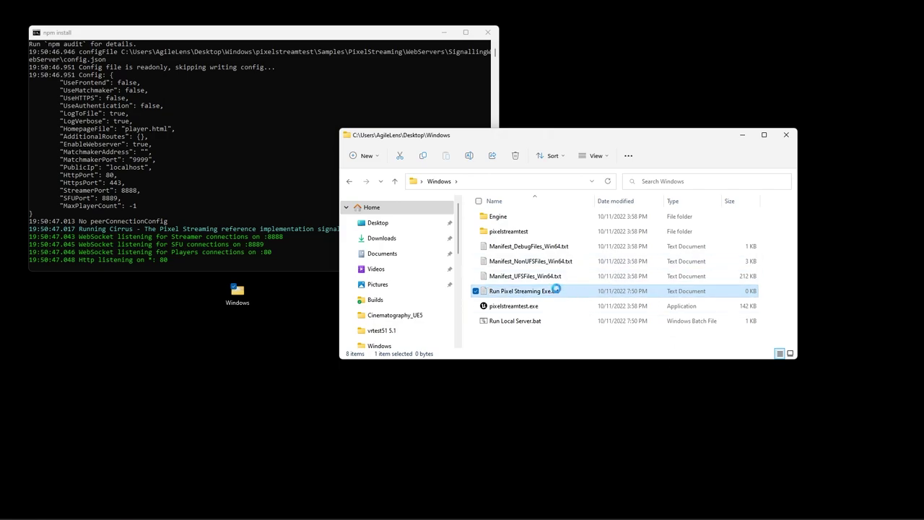
- Open Run Pixel Streaming Exe.txt in Notepad and enter the executable's file name, pixelstreamtest.exe
{"action": "double_click", "coordinate": [547, 290]}
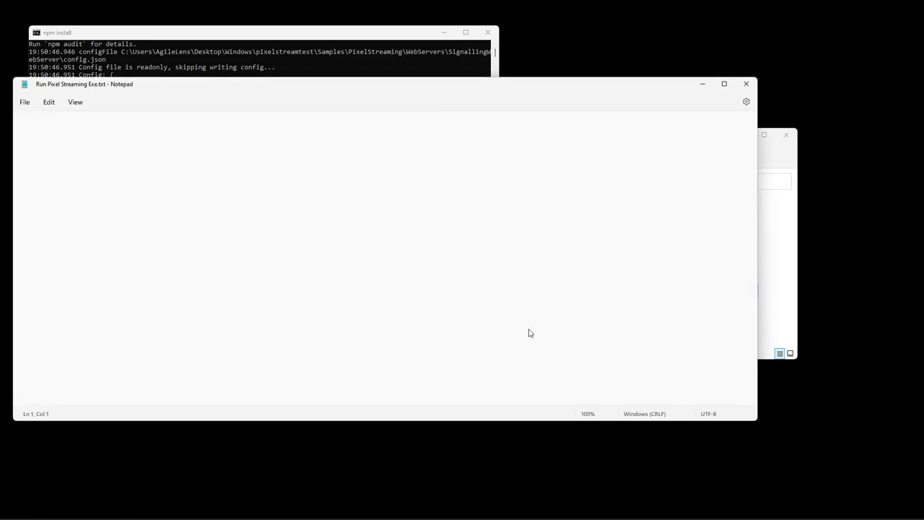
{"action": "left_click_drag", "start_coordinate": [758, 216], "coordinate": [434, 216]}
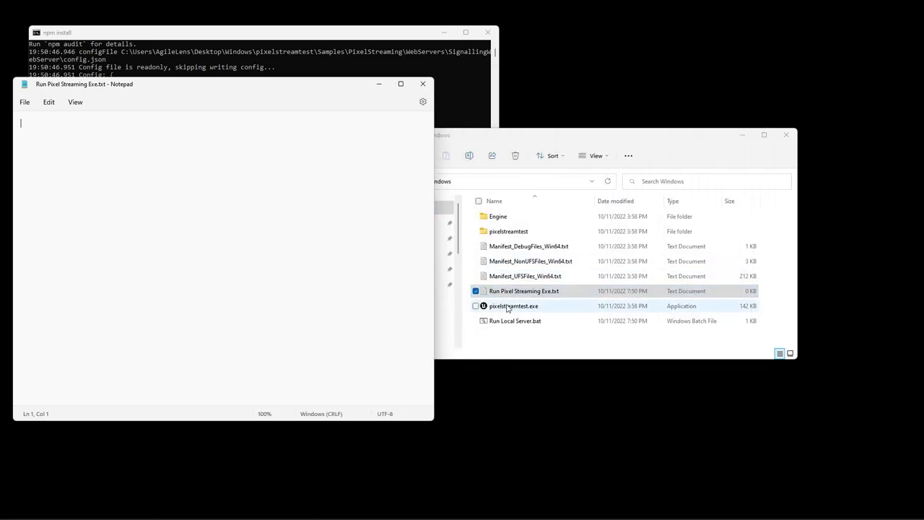
{"action": "left_click", "coordinate": [521, 307]}
{"action": "left_click", "coordinate": [529, 306]}
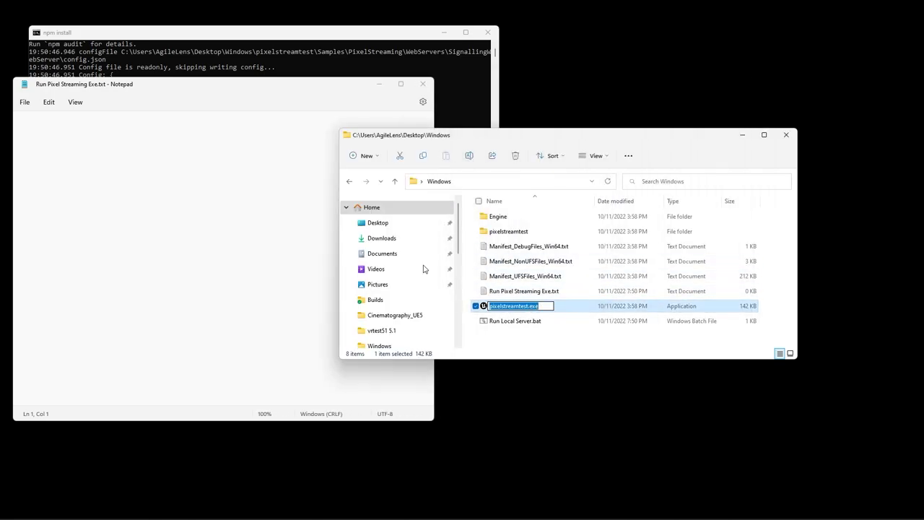
{"action": "left_click", "coordinate": [56, 107]}
{"action": "type", "text": "pixelstreamtest.exe"}
{"action": "left_click_drag", "start_coordinate": [154, 85], "coordinate": [222, 100]}
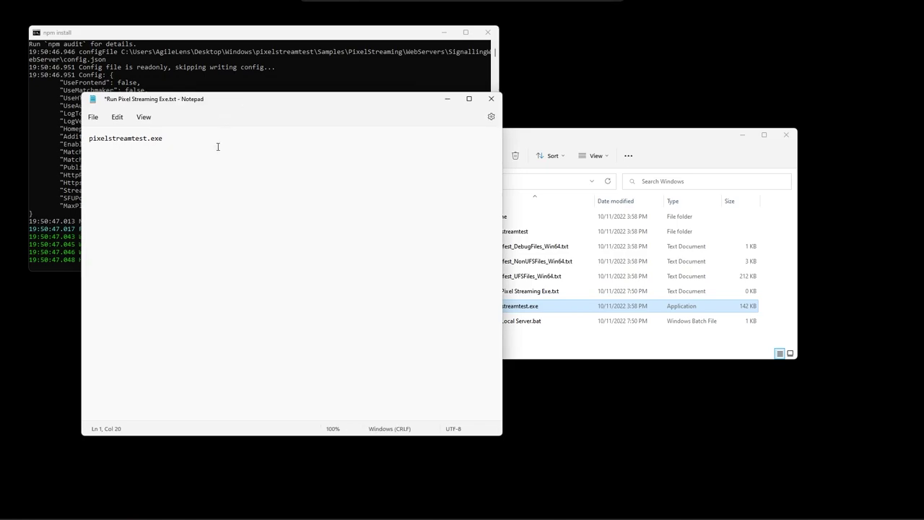
- Append -AudioMixer -PixelStreamingIP=localhost -PixelStreamingPort=8888 after pixelstreamtest.exe, save the file and close it
{"action": "left_click", "coordinate": [531, 140]}
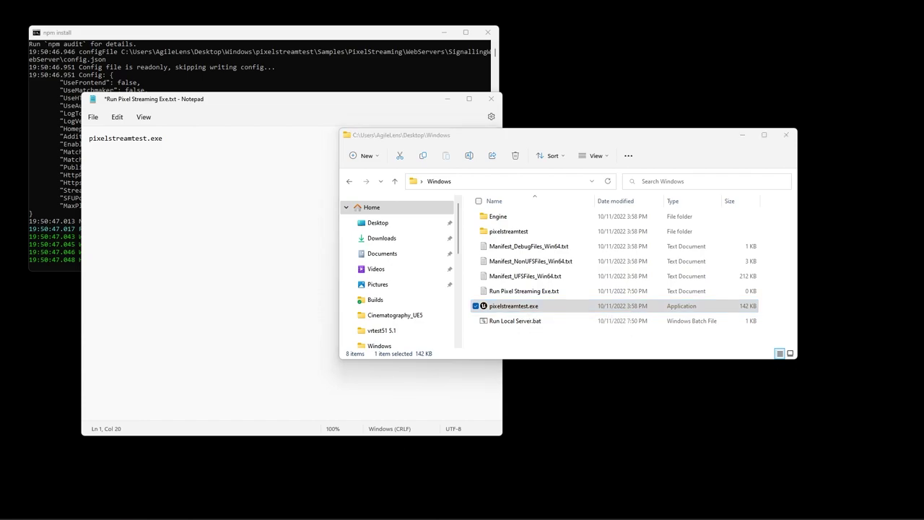
{"action": "left_click", "coordinate": [216, 145]}
{"action": "type", "text": "-AudioMixer -PixelStreamingIP=localhost -PixelStreamingPort=8888"}
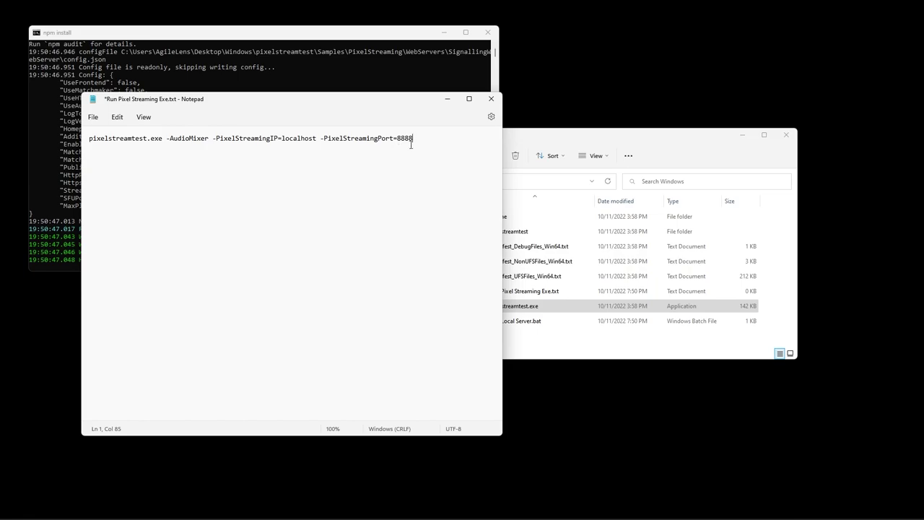
{"action": "left_click", "coordinate": [491, 99]}
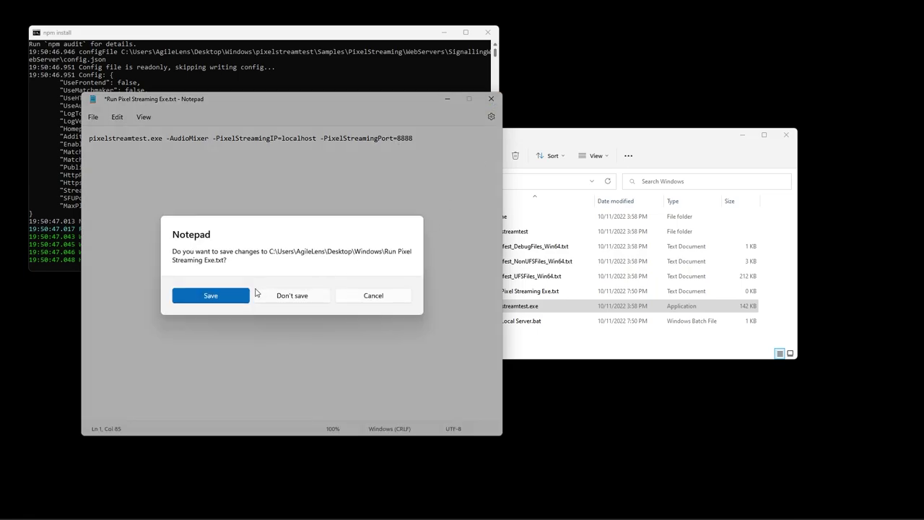
{"action": "left_click", "coordinate": [294, 298]}
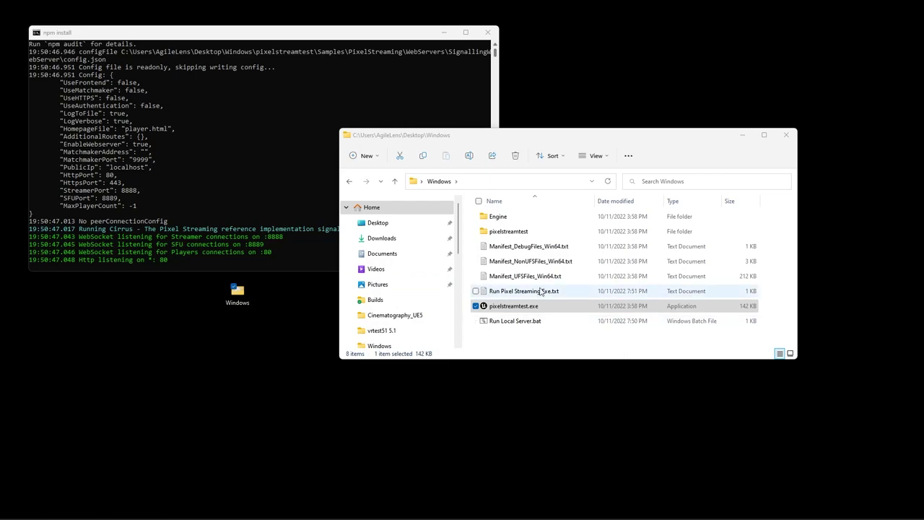
- Change the extension of Run Pixel Streaming Exe.txt to .bat and run it to launch the packaged application
{"action": "left_click", "coordinate": [540, 291]}
{"action": "left_click", "coordinate": [553, 291]}
{"action": "left_click_drag", "start_coordinate": [553, 291], "coordinate": [567, 291]}
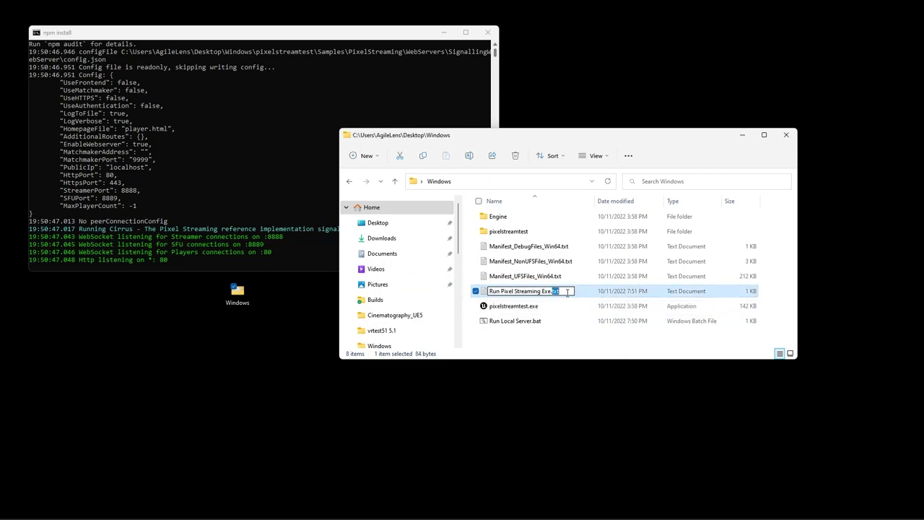
{"action": "type", "text": "bat"}
{"action": "key", "text": "Return"}
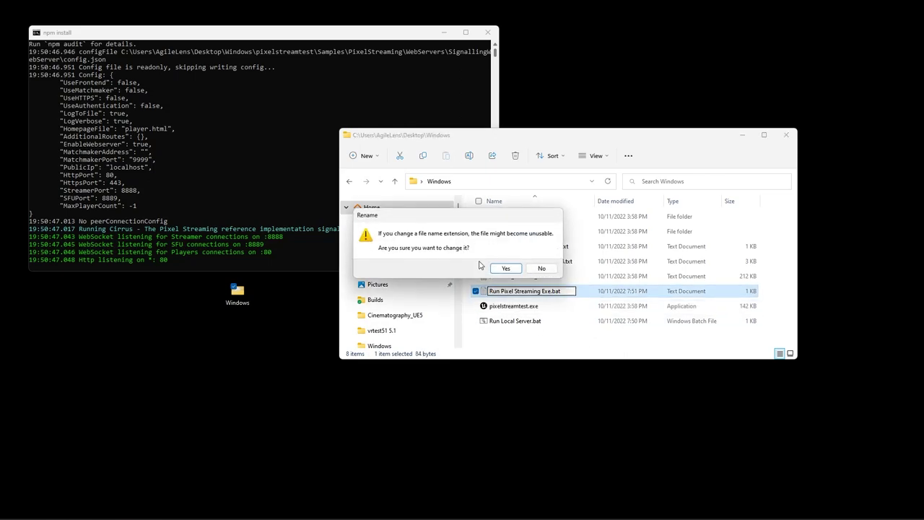
{"action": "left_click", "coordinate": [509, 269]}
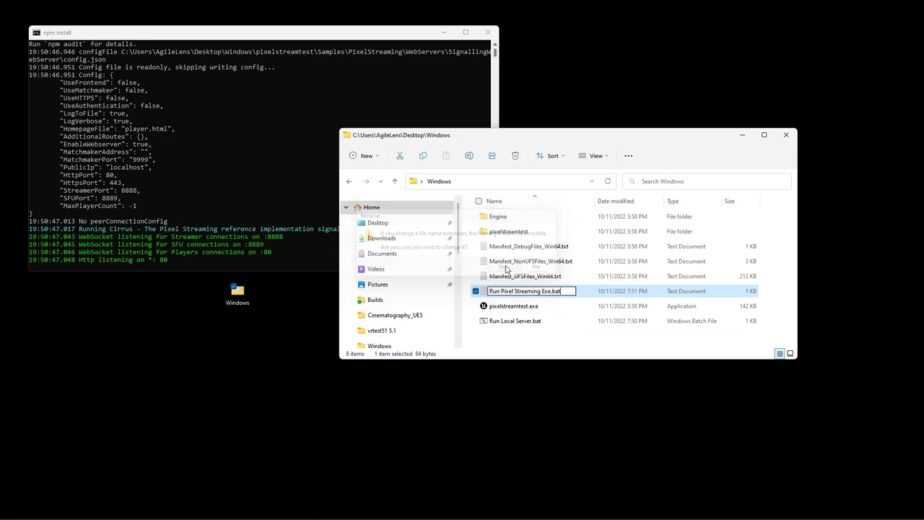
{"action": "double_click", "coordinate": [559, 292]}
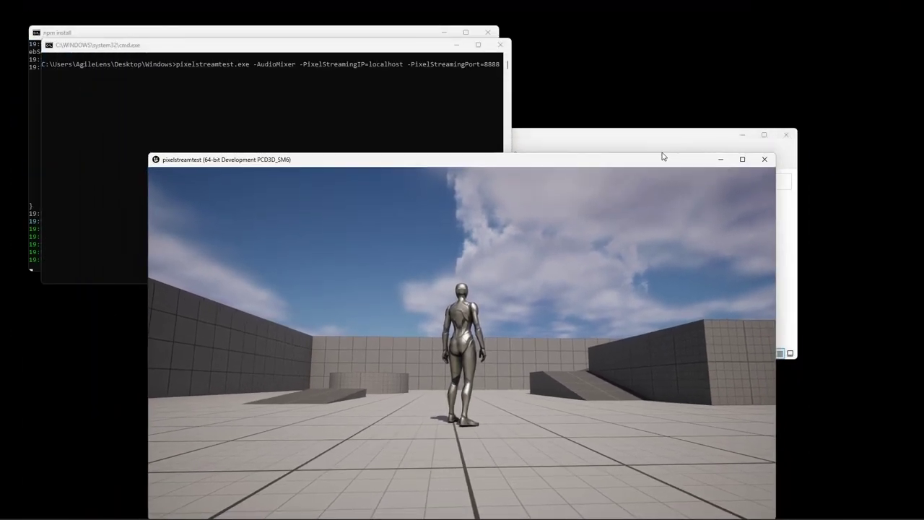
{"action": "left_click_drag", "start_coordinate": [571, 158], "coordinate": [635, 128]}
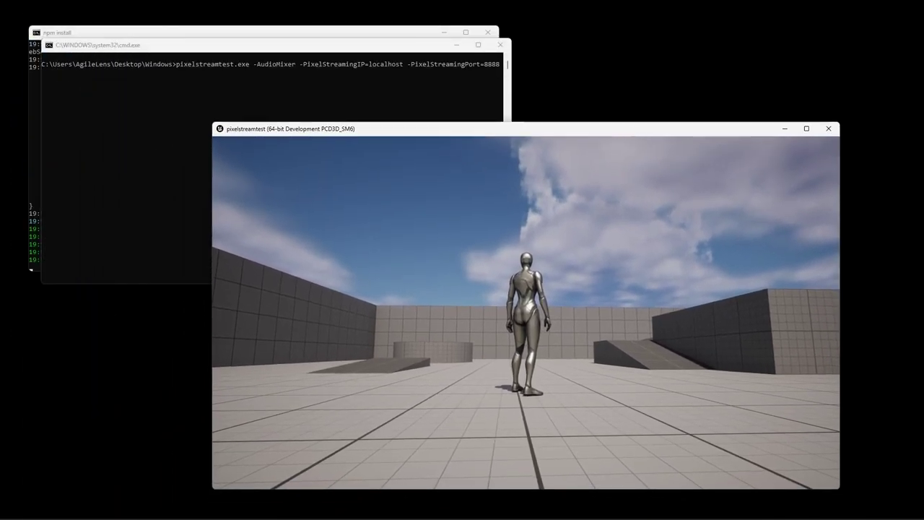
- Switch to Chrome, load localhost:80 and start the pixel stream
{"action": "key", "text": "alt+Tab"}
{"action": "left_click", "coordinate": [305, 113]}
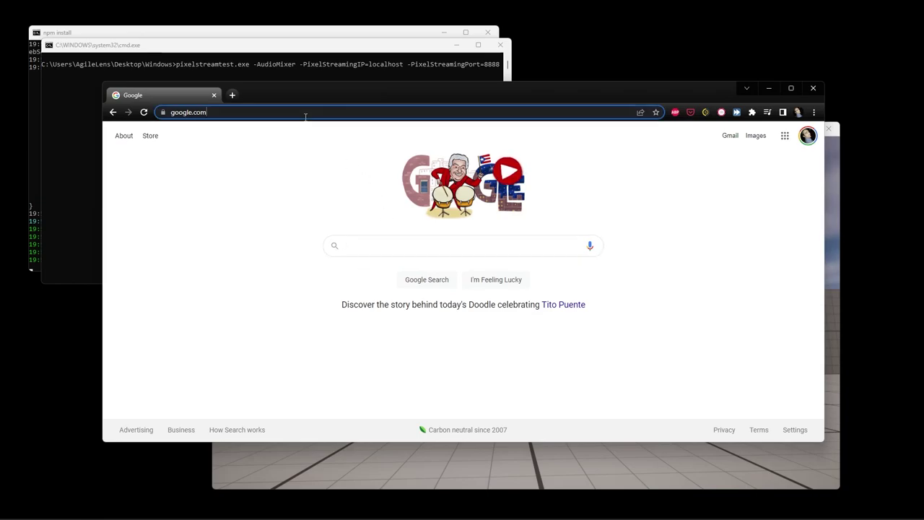
{"action": "type", "text": "localhost"}
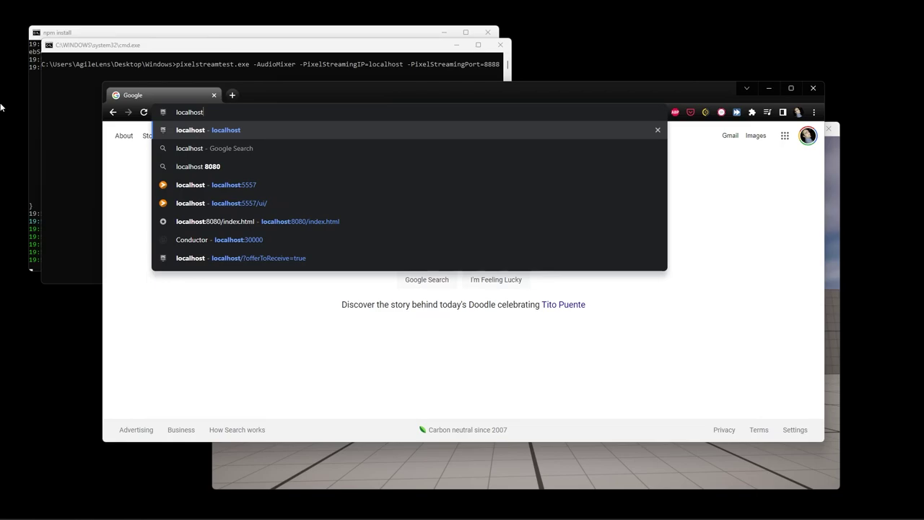
{"action": "type", "text": ":80"}
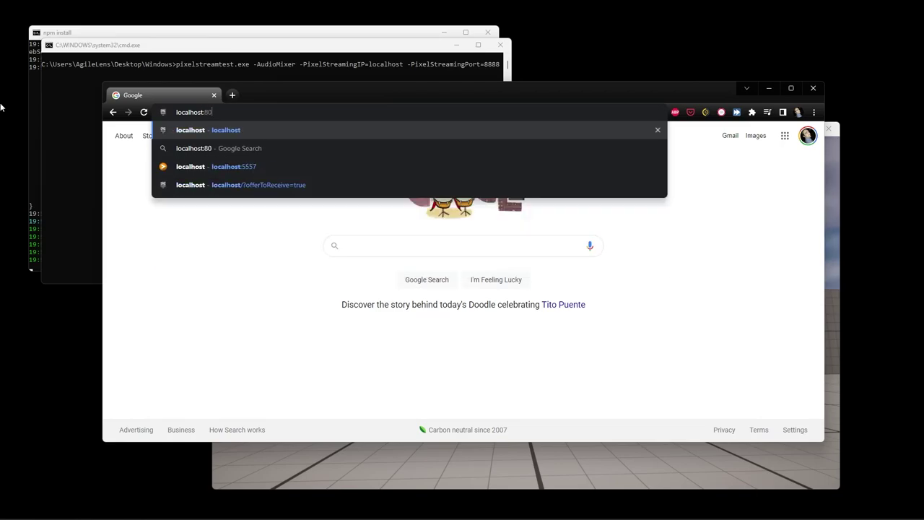
{"action": "key", "text": "Return"}
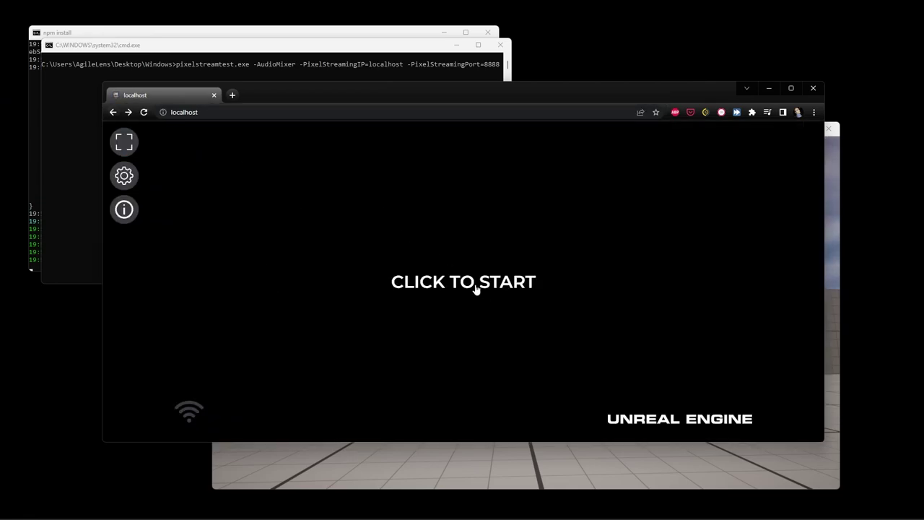
{"action": "left_click", "coordinate": [473, 289]}
{"action": "left_click", "coordinate": [475, 286]}
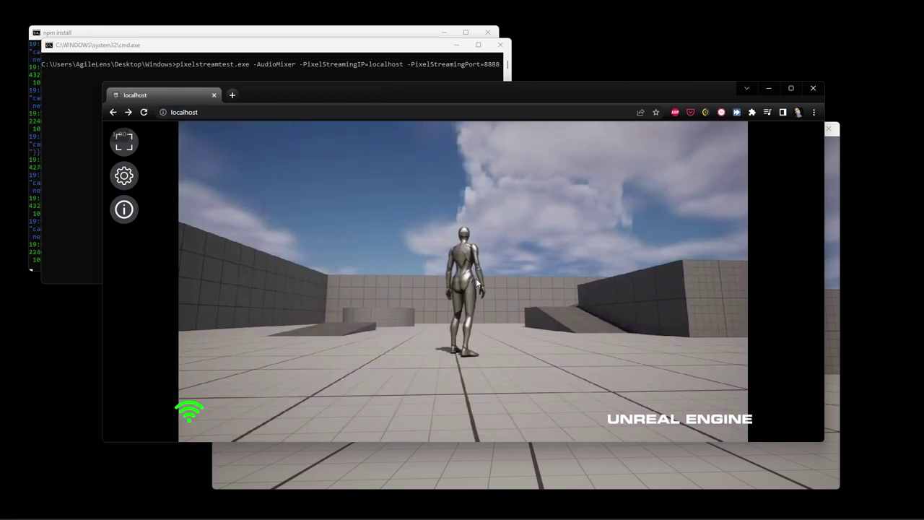
- Narrow the signalling server console and move the browser aside so the log and the stream show side by side
{"action": "left_click", "coordinate": [153, 33]}
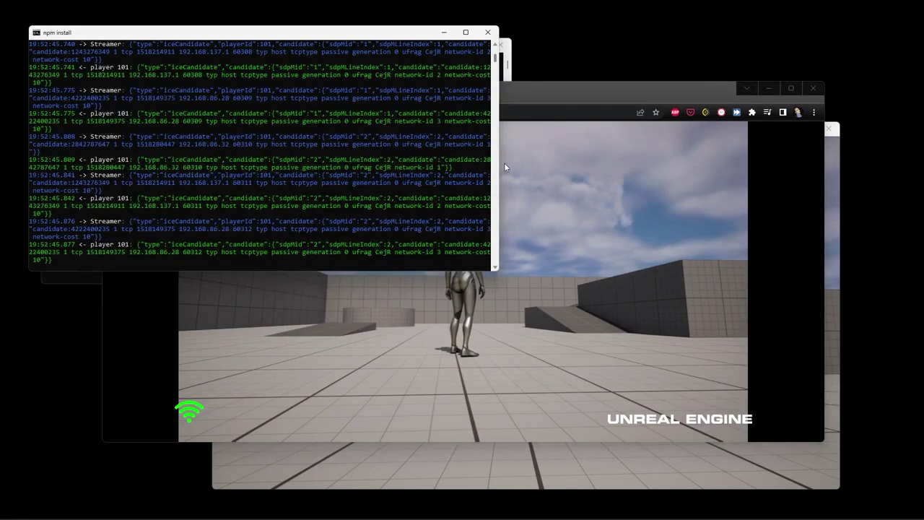
{"action": "left_click_drag", "start_coordinate": [500, 159], "coordinate": [284, 160]}
{"action": "left_click", "coordinate": [434, 95]}
{"action": "left_click_drag", "start_coordinate": [433, 96], "coordinate": [506, 103]}
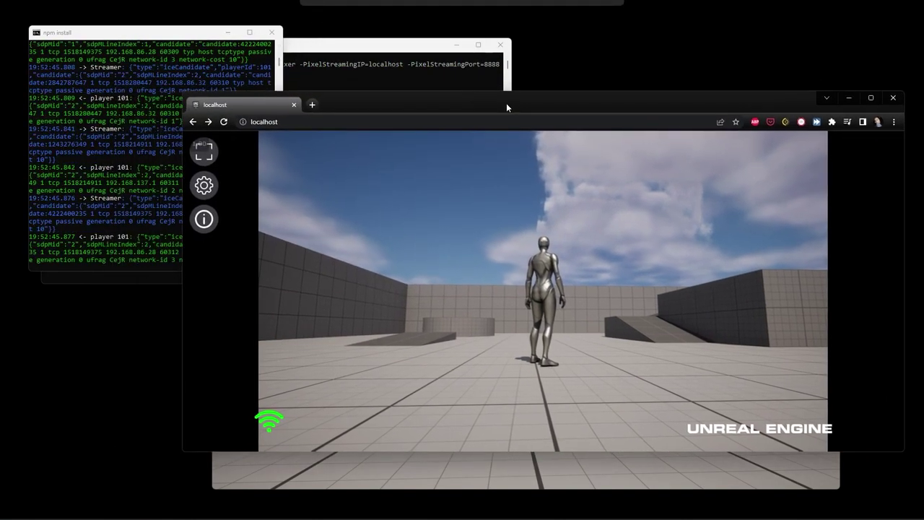
- Release the pointer from the streamed level and switch the stream to full screen
{"action": "right_click", "coordinate": [476, 312]}
{"action": "key", "text": "Escape"}
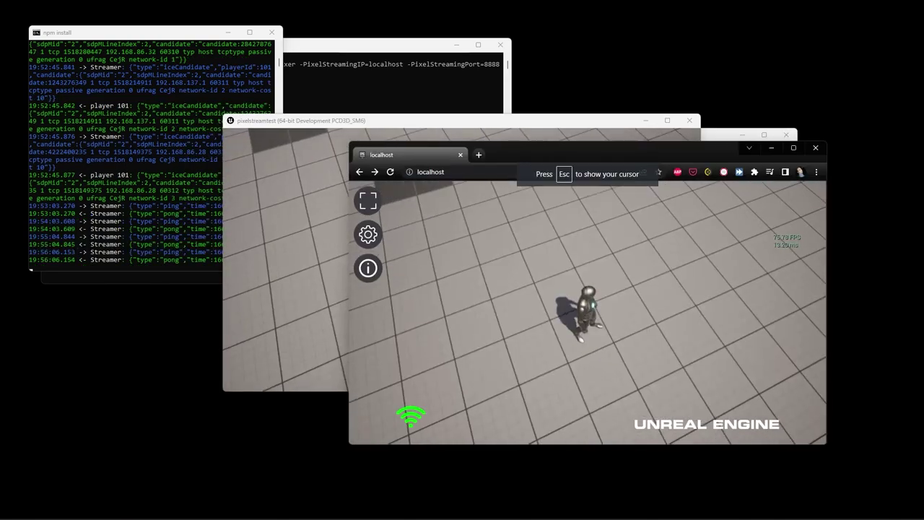
{"action": "key", "text": "super"}
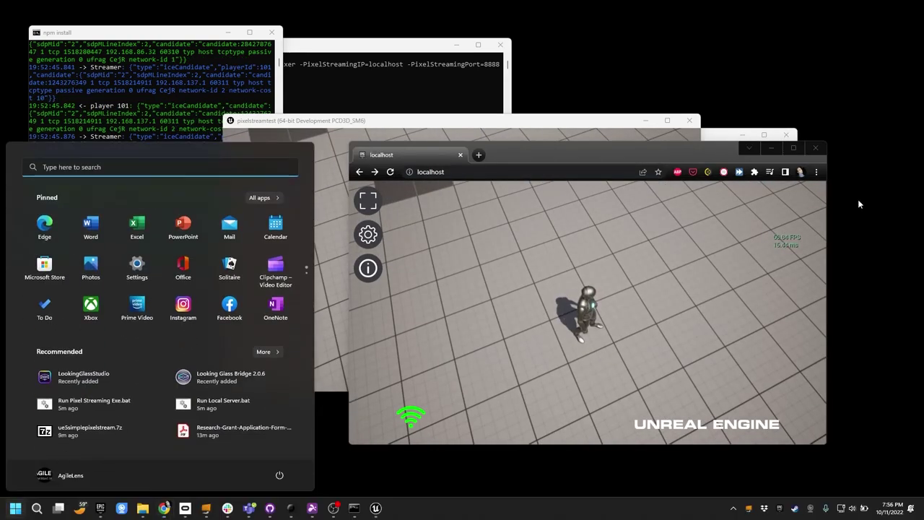
{"action": "left_click", "coordinate": [798, 149]}
{"action": "left_click", "coordinate": [23, 58]}
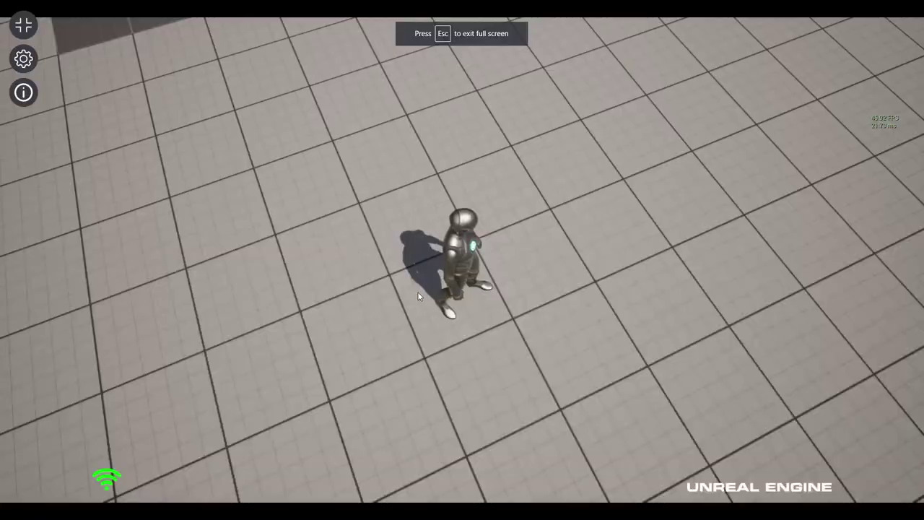
- Take control of the streamed character and run it across the level toward the ramp and round platform
{"action": "left_click", "coordinate": [460, 202]}
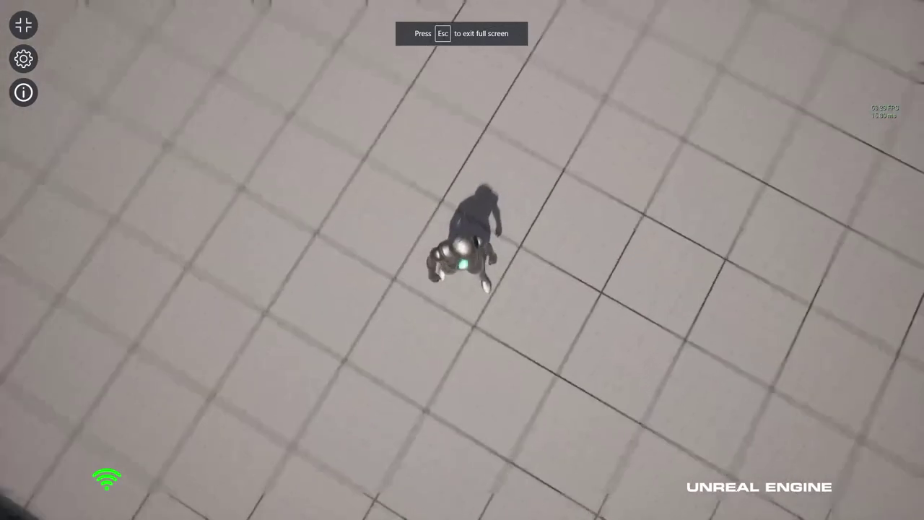
{"action": "key", "text": "w"}
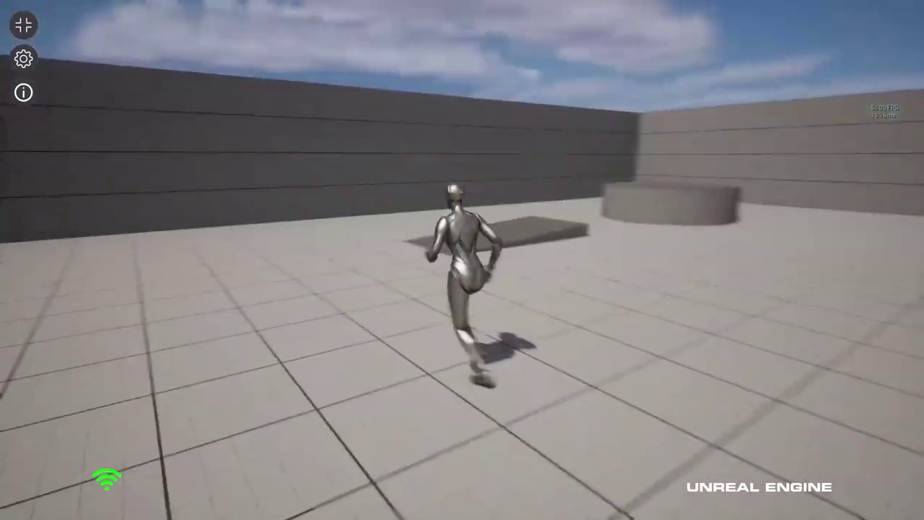
{"action": "key", "text": "a"}
{"action": "key", "text": "w"}
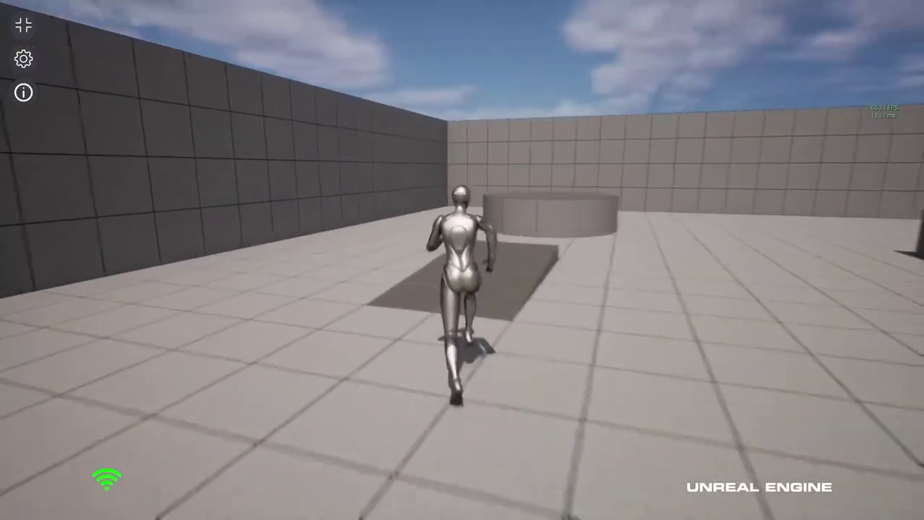
- Make the streamed character jump while running toward the ramp and round platform
{"action": "key", "text": "space"}
{"action": "key", "text": "space"}
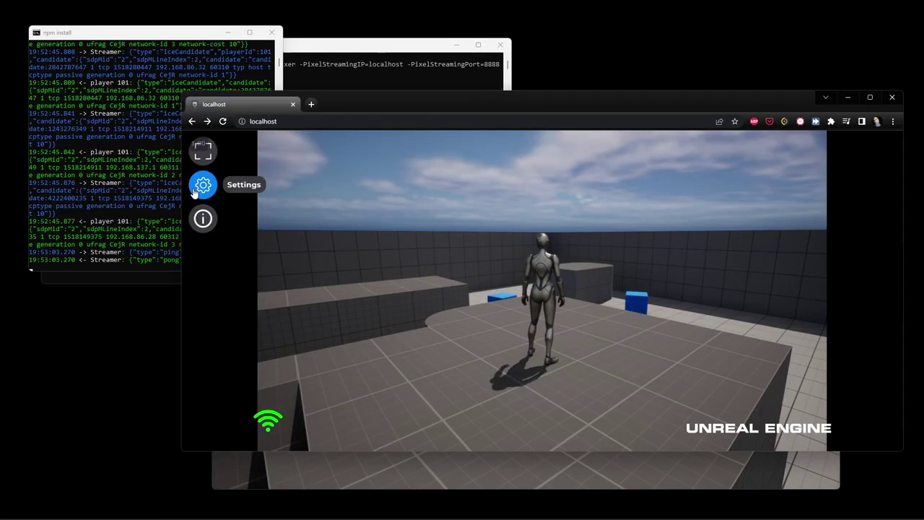
- Open the stream settings and enable Match viewport resolution
{"action": "left_click", "coordinate": [202, 185]}
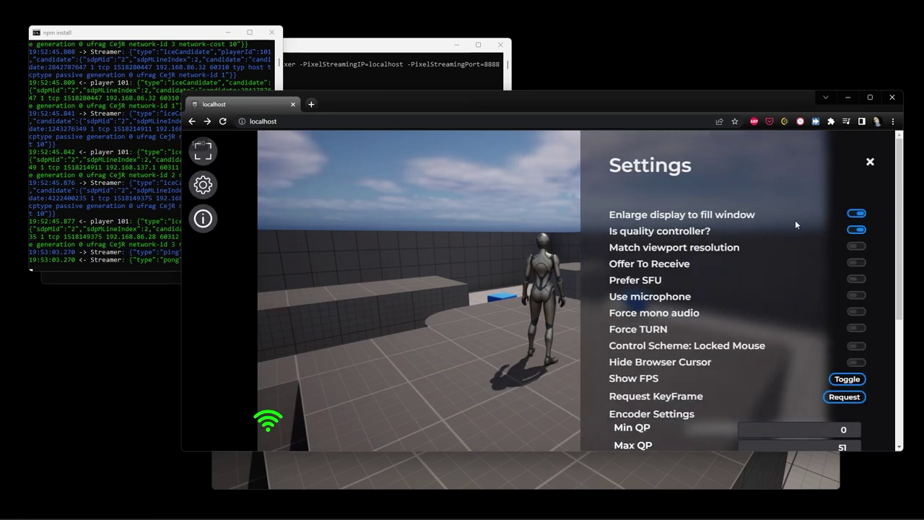
{"action": "scroll", "coordinate": [808, 241], "scroll_direction": "down", "scroll_amount": 1}
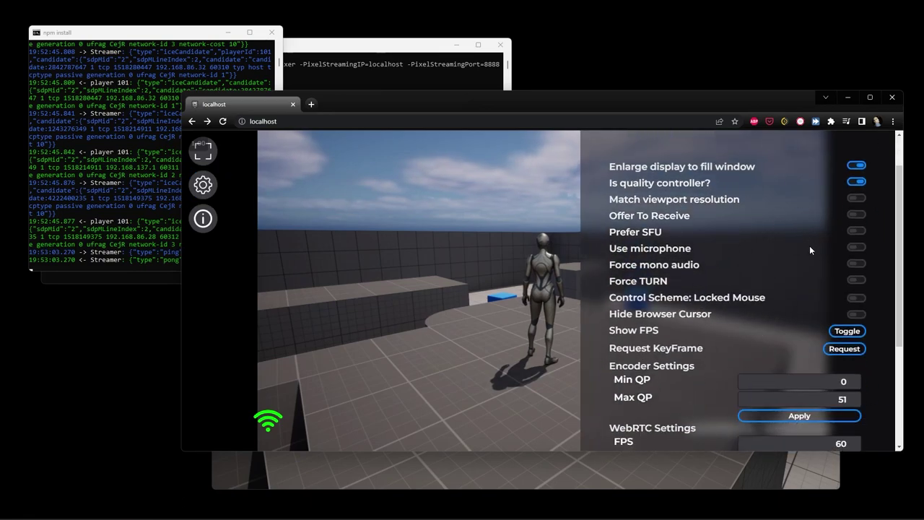
{"action": "left_click", "coordinate": [856, 199]}
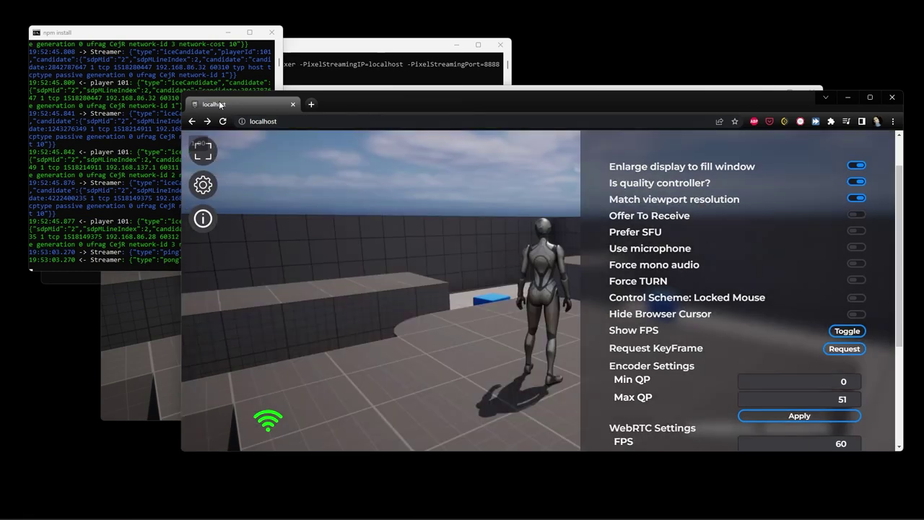
- Shrink and reposition the browser window, and dismiss the video speed overlay on the stream
{"action": "left_click_drag", "start_coordinate": [182, 92], "coordinate": [425, 149]}
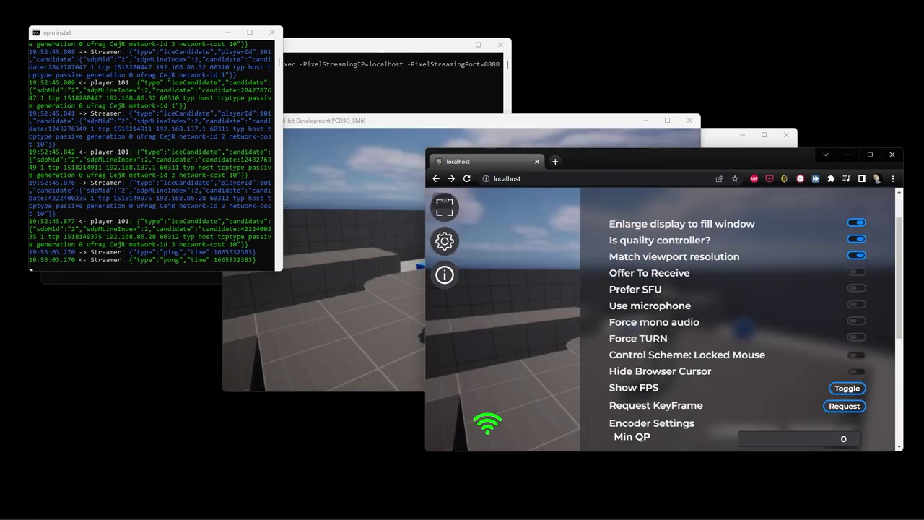
{"action": "left_click_drag", "start_coordinate": [605, 165], "coordinate": [529, 158]}
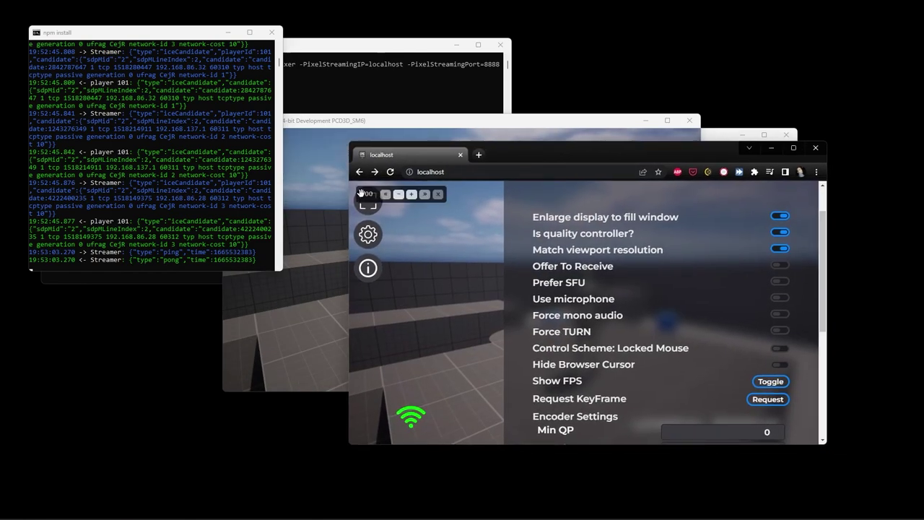
{"action": "left_click", "coordinate": [439, 196]}
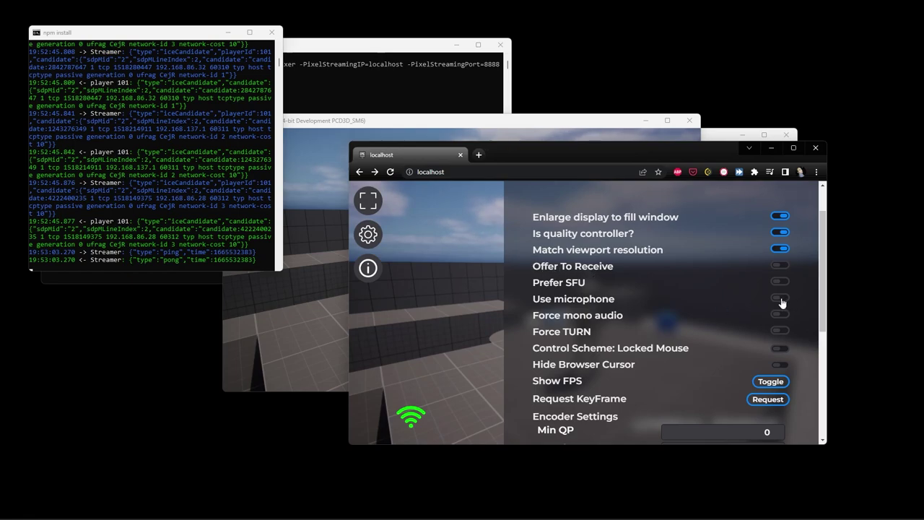
- Switch on Hide Browser Cursor in the stream settings
{"action": "scroll", "coordinate": [690, 314], "scroll_direction": "down", "scroll_amount": 1}
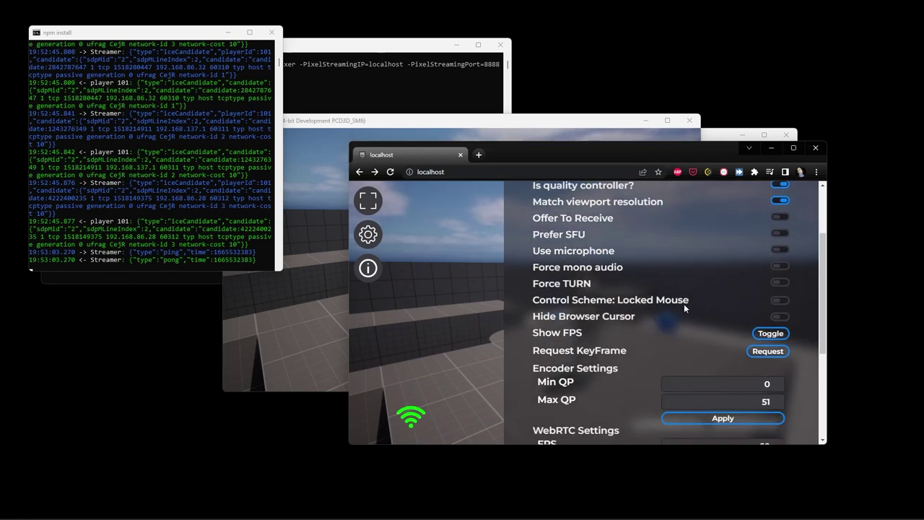
{"action": "left_click", "coordinate": [782, 318]}
{"action": "left_click", "coordinate": [783, 319]}
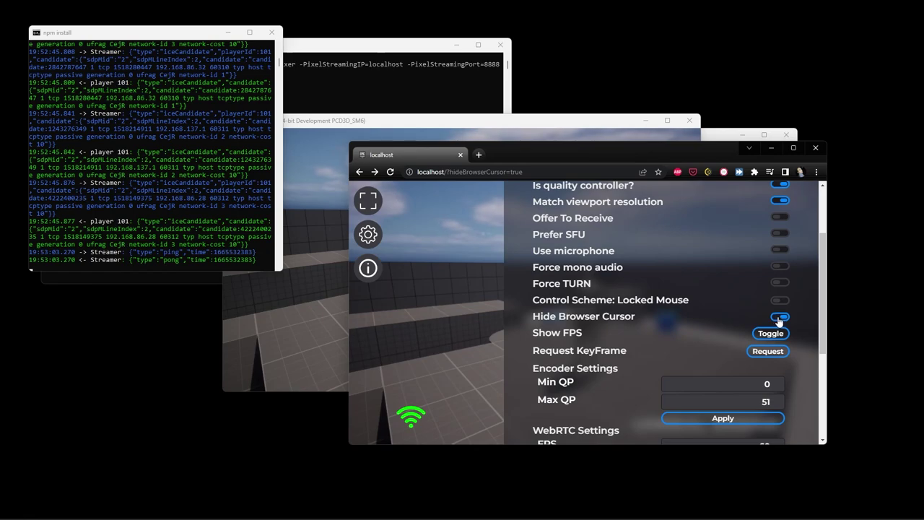
- Review the encoder, WebRTC and stream settings, including the available player stream options
{"action": "scroll", "coordinate": [779, 318], "scroll_direction": "down", "scroll_amount": 1}
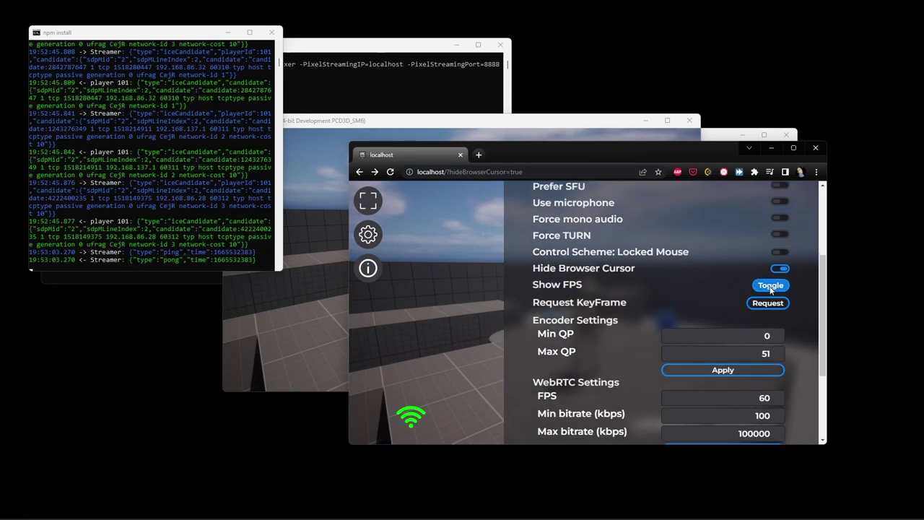
{"action": "scroll", "coordinate": [682, 297], "scroll_direction": "down", "scroll_amount": 3}
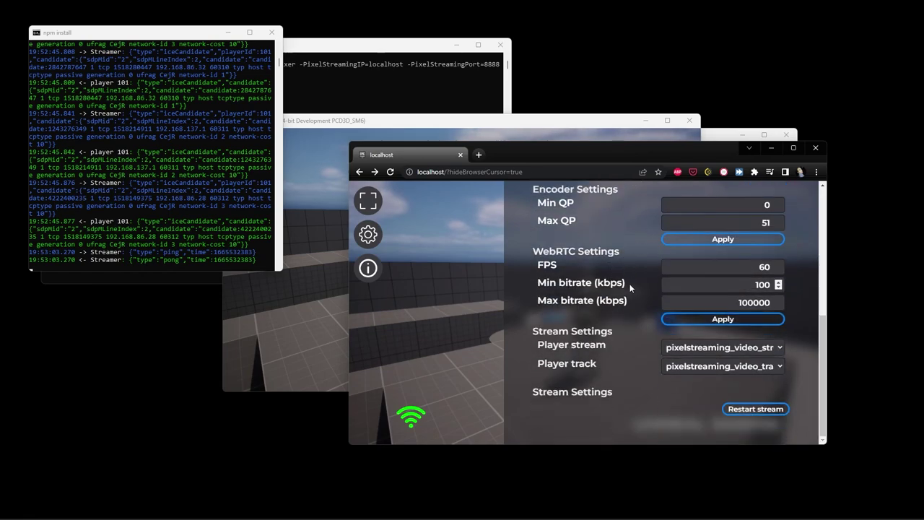
{"action": "left_click", "coordinate": [745, 349]}
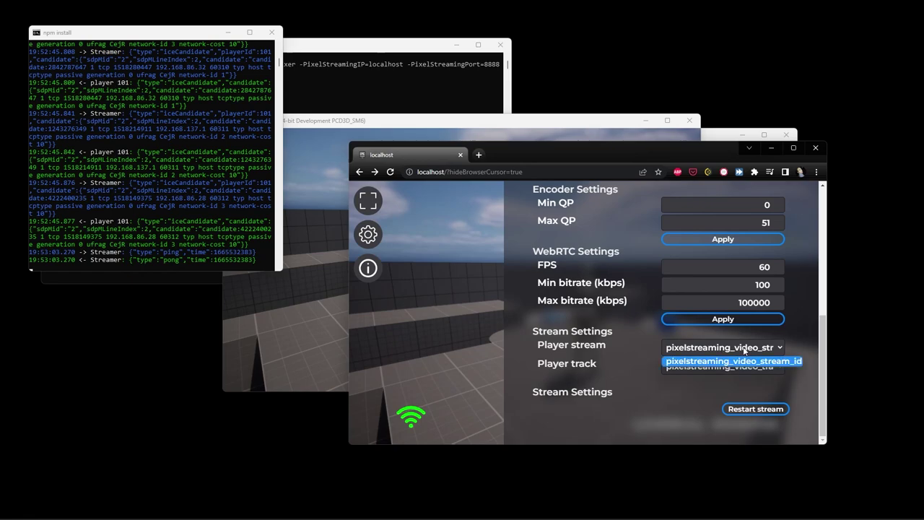
{"action": "left_click", "coordinate": [729, 364]}
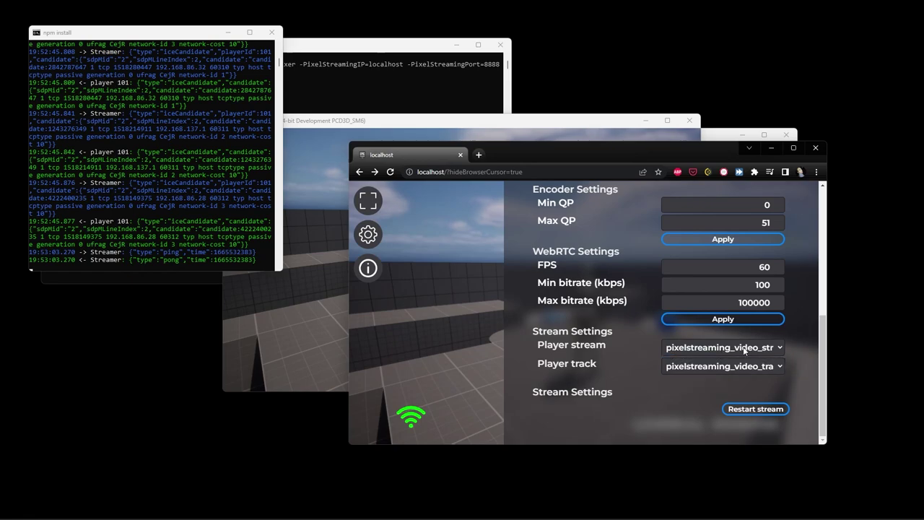
- Examine the session statistics in the stream information, compare with the settings, and close the information
{"action": "left_click", "coordinate": [368, 267]}
{"action": "scroll", "coordinate": [662, 282], "scroll_direction": "down", "scroll_amount": 1}
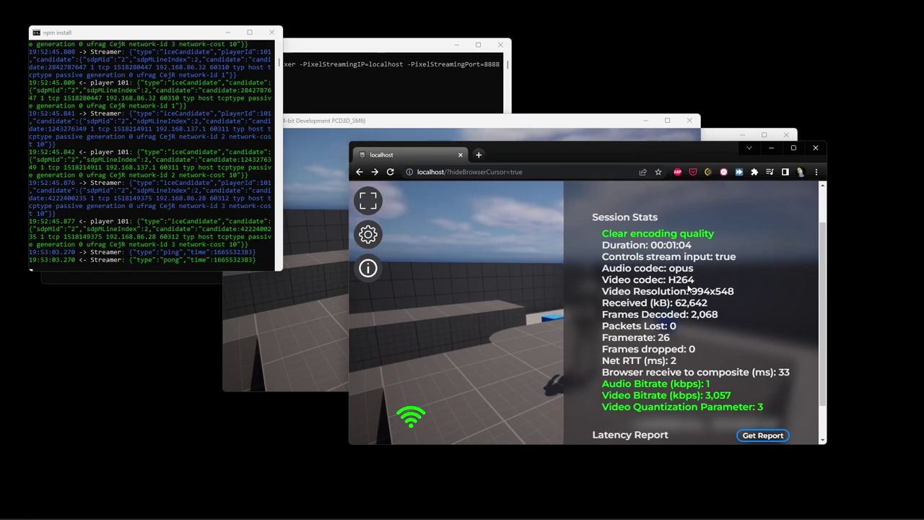
{"action": "scroll", "coordinate": [688, 285], "scroll_direction": "down", "scroll_amount": 1}
{"action": "scroll", "coordinate": [670, 349], "scroll_direction": "up", "scroll_amount": 2}
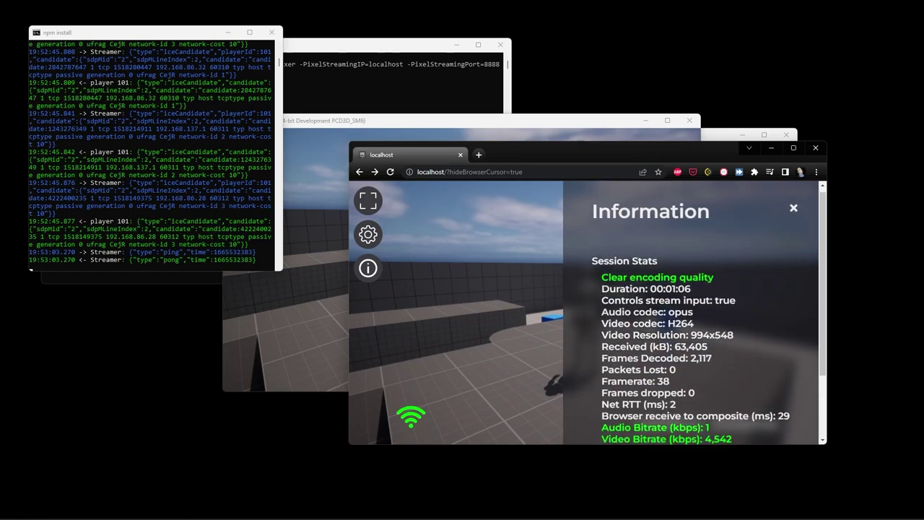
{"action": "left_click", "coordinate": [368, 233]}
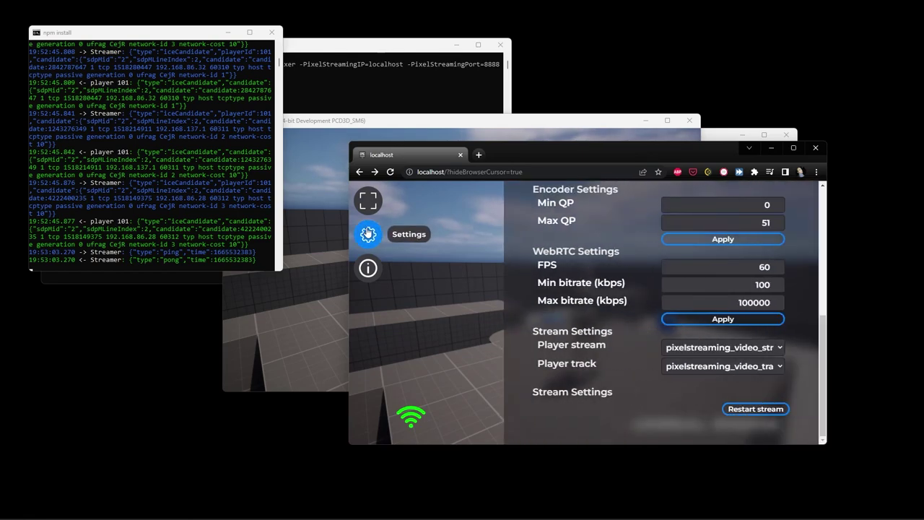
{"action": "left_click", "coordinate": [368, 267]}
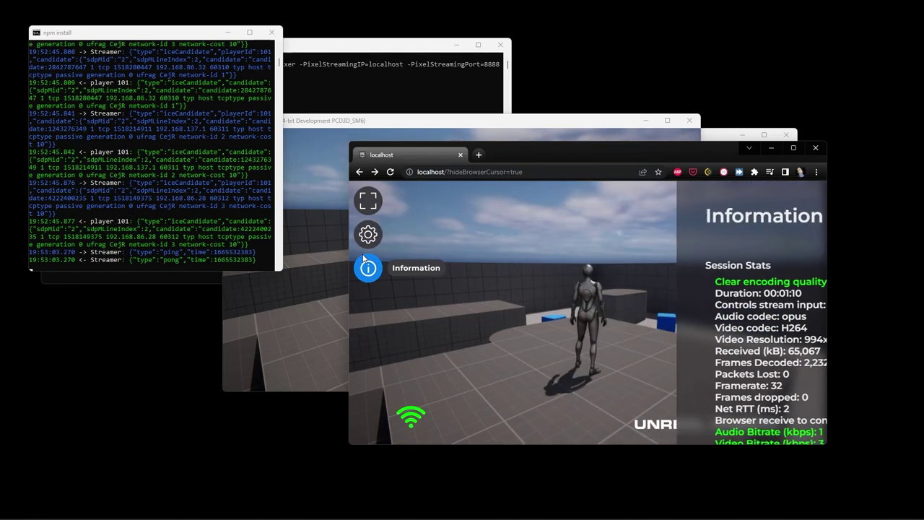
{"action": "left_click", "coordinate": [365, 262]}
- Switch the stream to full screen and run and jump the character across the round platform
{"action": "left_click", "coordinate": [368, 202]}
{"action": "key", "text": "w"}
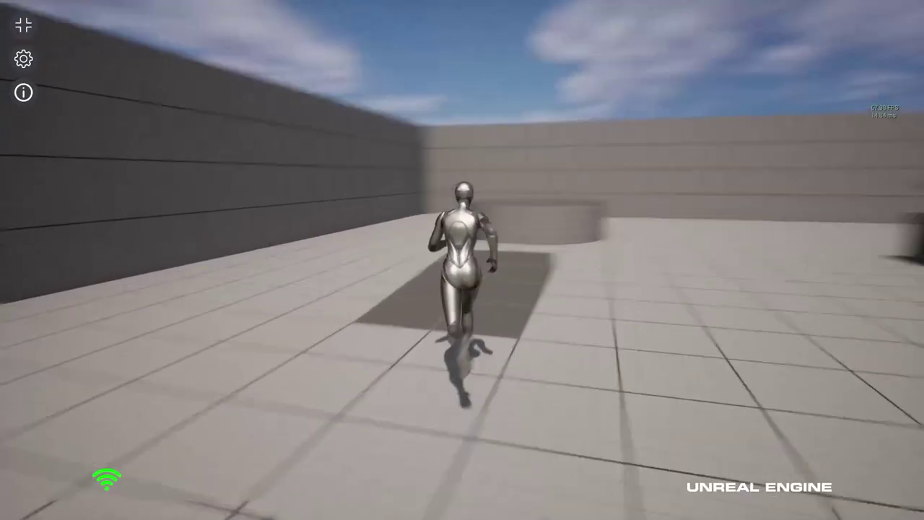
{"action": "key", "text": "space"}
{"action": "key", "text": "w"}
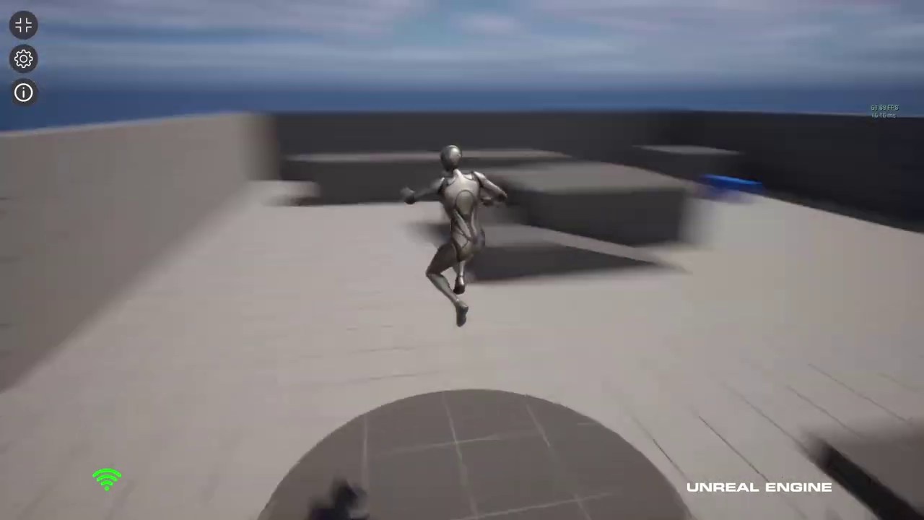
{"action": "key", "text": "w"}
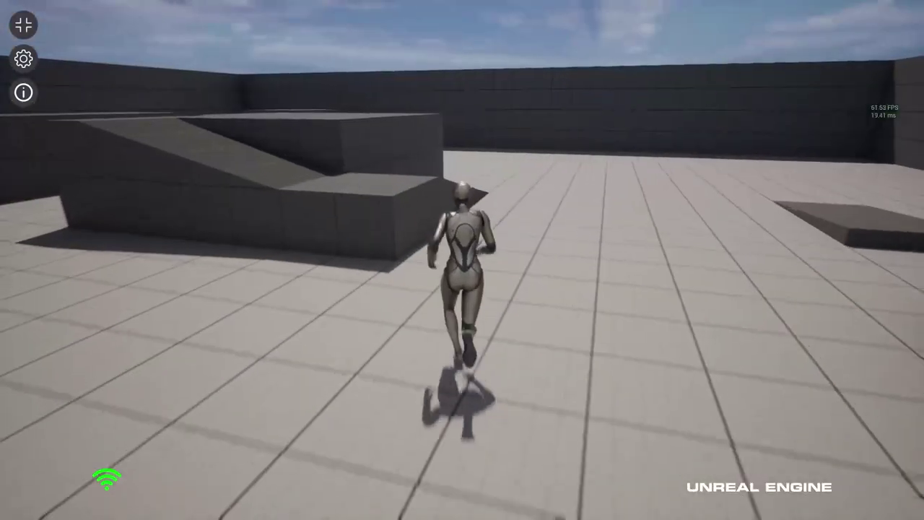
- Jump the character onto the large raised platform and run it across toward the neighbouring block
{"action": "key", "text": "space"}
{"action": "key", "text": "space"}
{"action": "key", "text": "w"}
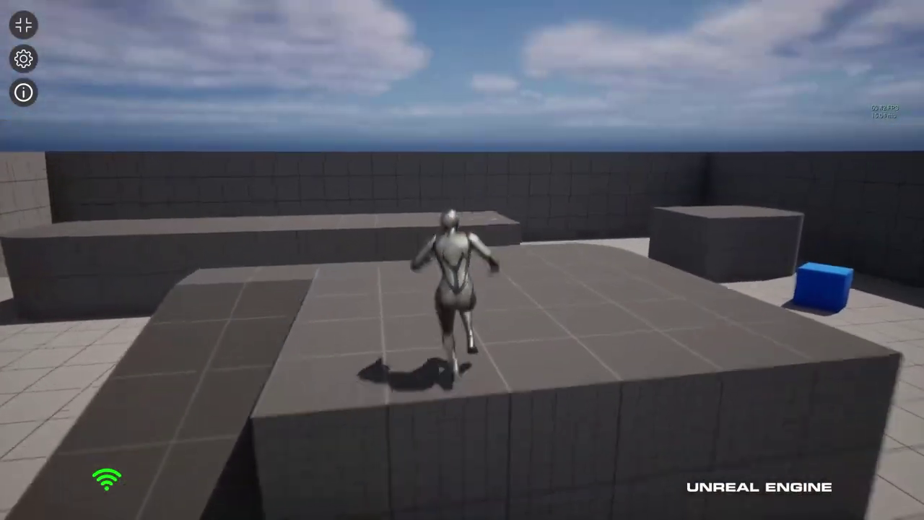
{"action": "key", "text": "w"}
{"action": "key", "text": "space"}
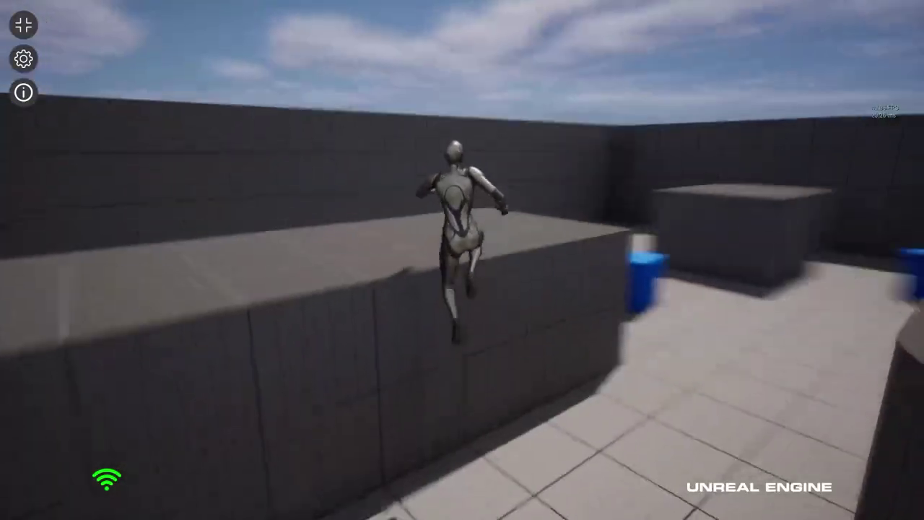
- Steer the character around the walls and blue cubes, and leave full screen
{"action": "key", "text": "a"}
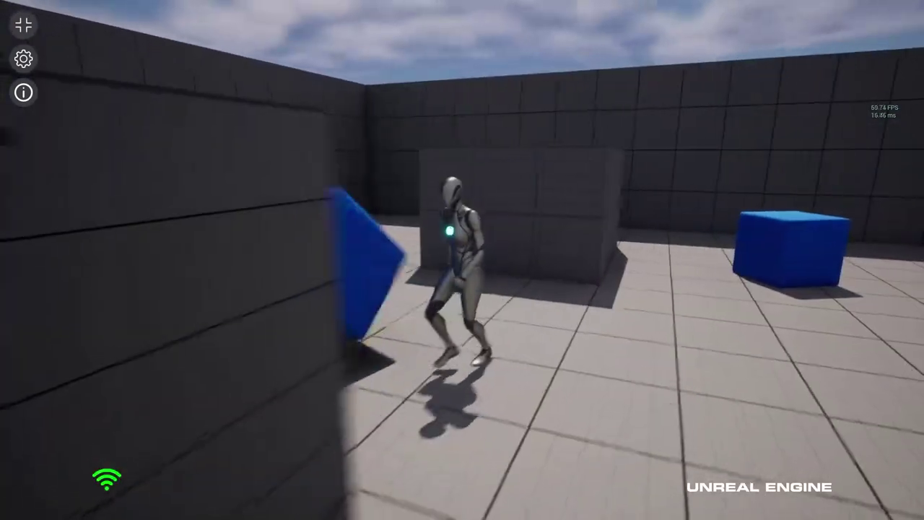
{"action": "key", "text": "d"}
{"action": "key", "text": "w"}
{"action": "key", "text": "w"}
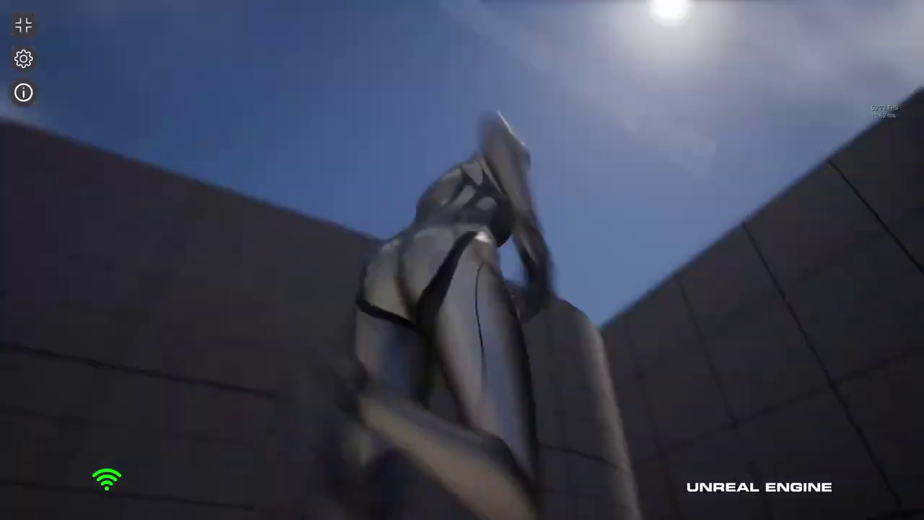
{"action": "key", "text": "w"}
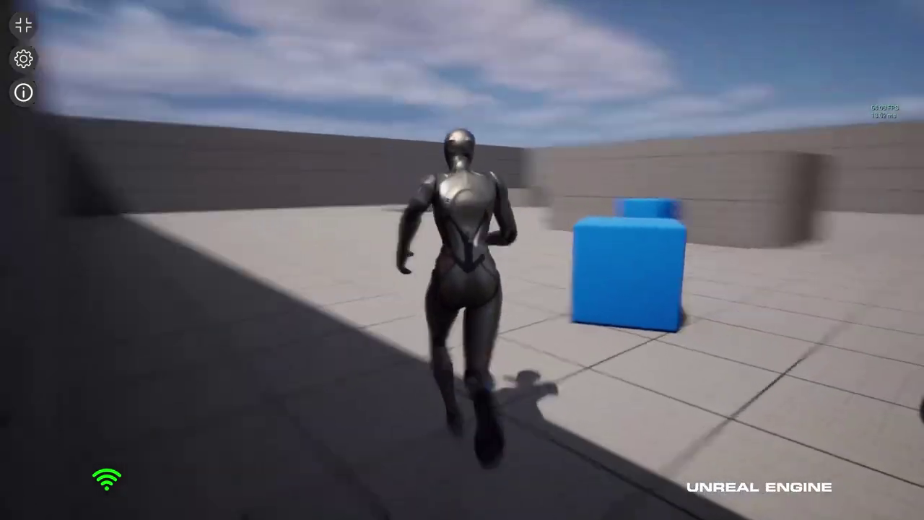
{"action": "key", "text": "w"}
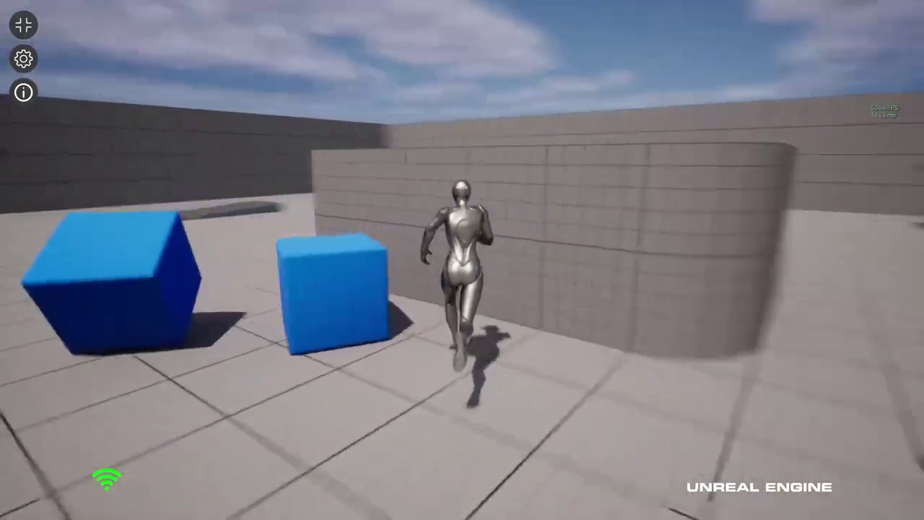
{"action": "key", "text": "w"}
{"action": "key", "text": "space"}
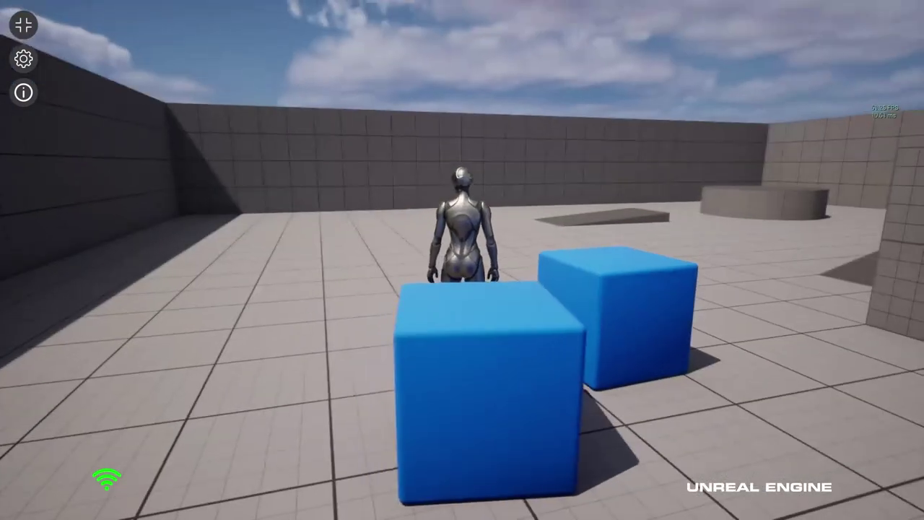
{"action": "key", "text": "Escape"}
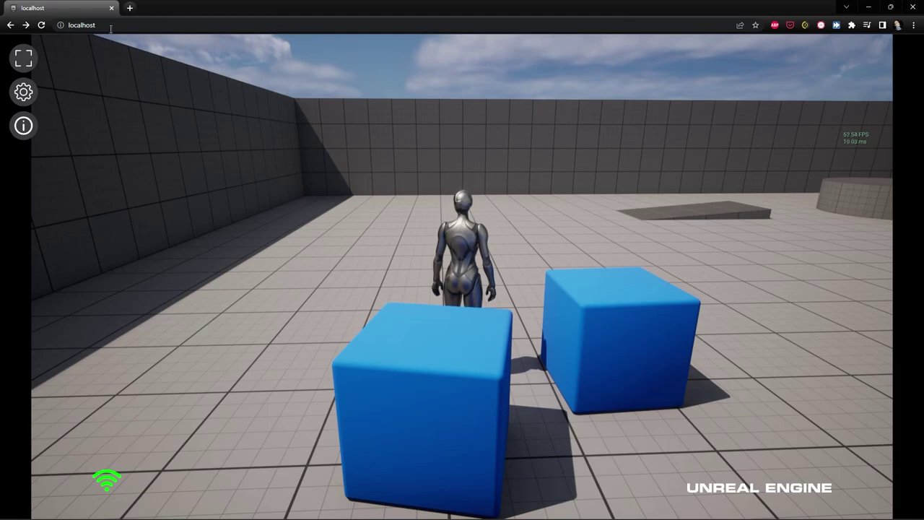
- Try Hide Browser Cursor on and off in the stream settings, and close the settings
{"action": "left_click", "coordinate": [23, 91]}
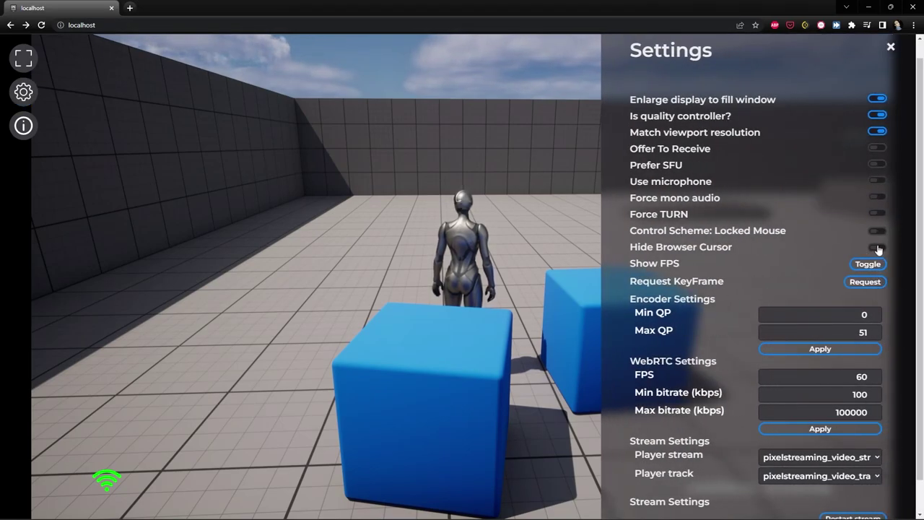
{"action": "left_click", "coordinate": [877, 248]}
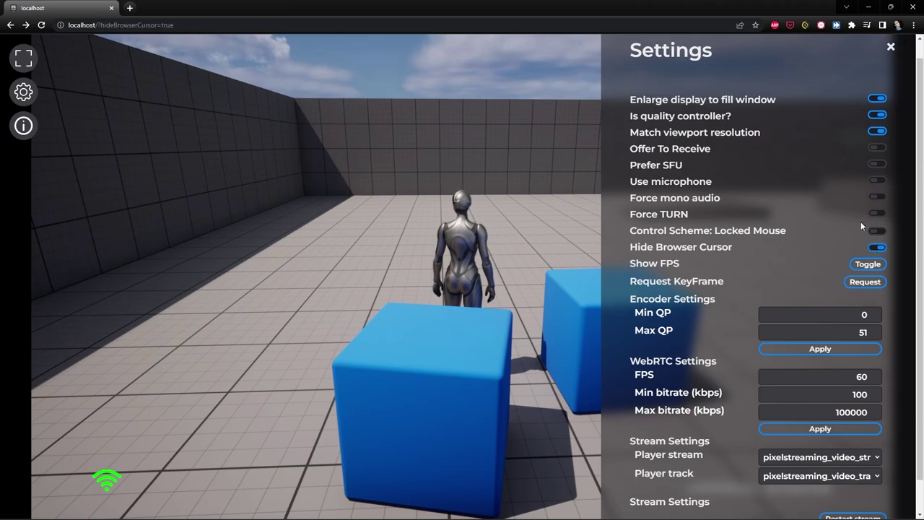
{"action": "left_click", "coordinate": [877, 247]}
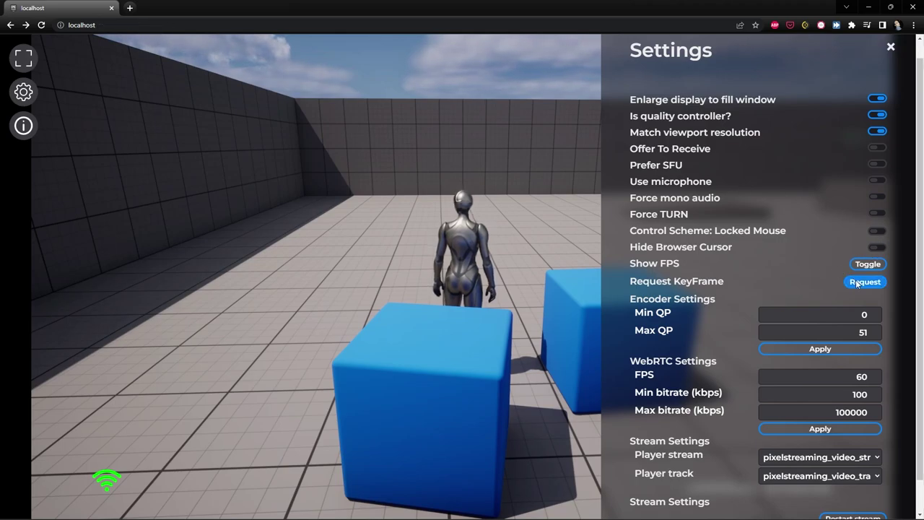
{"action": "left_click", "coordinate": [890, 47]}
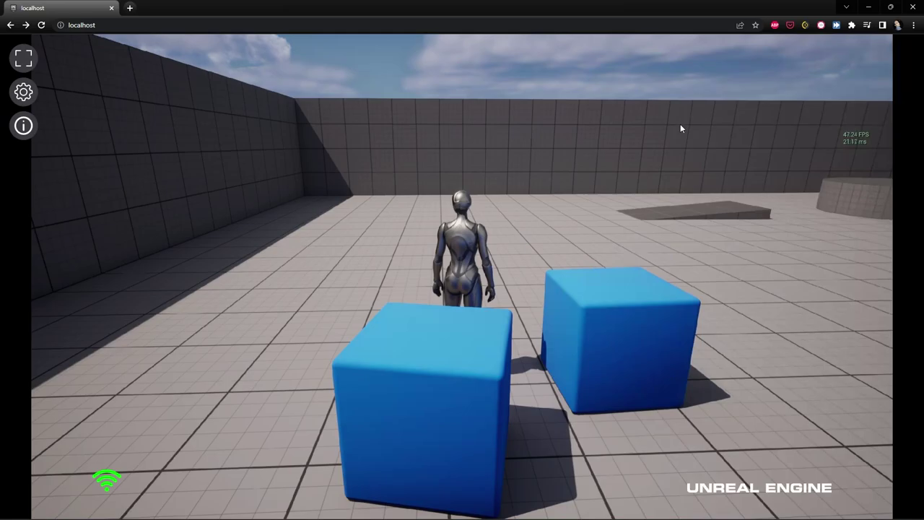